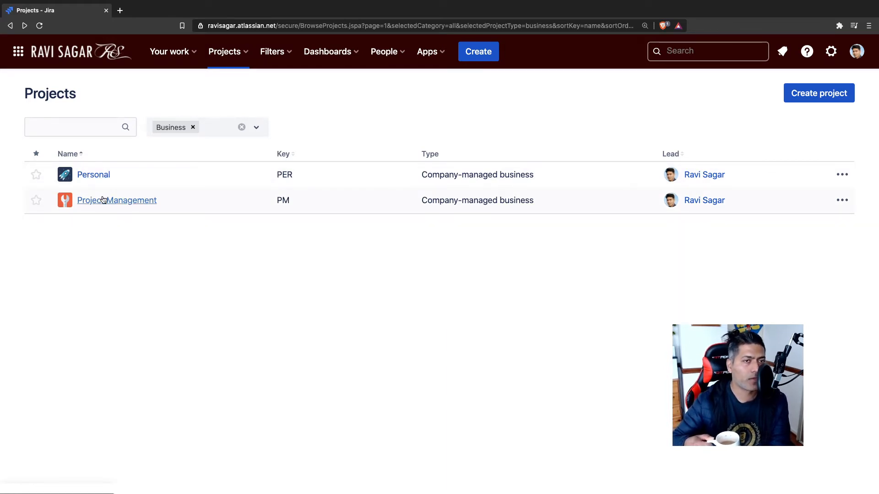
- Open the Project Management project and look through its list, calendar and summary views
click(104, 199)
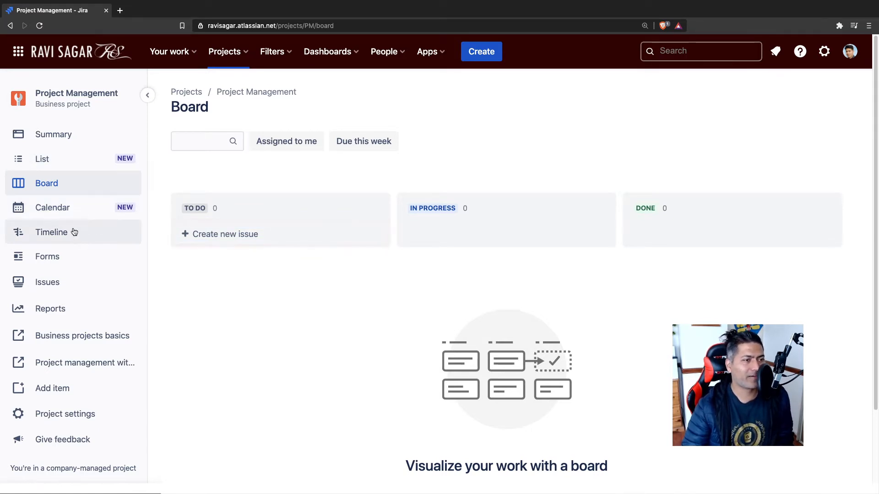
click(81, 160)
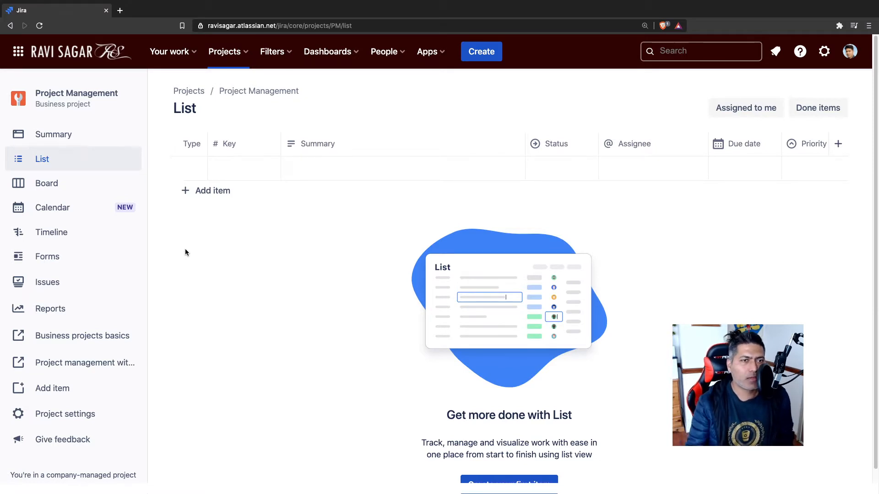
click(90, 215)
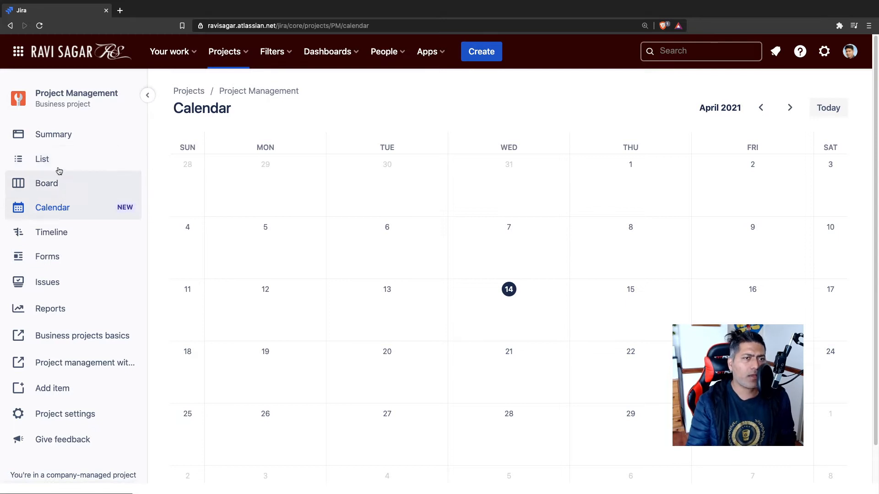
click(63, 133)
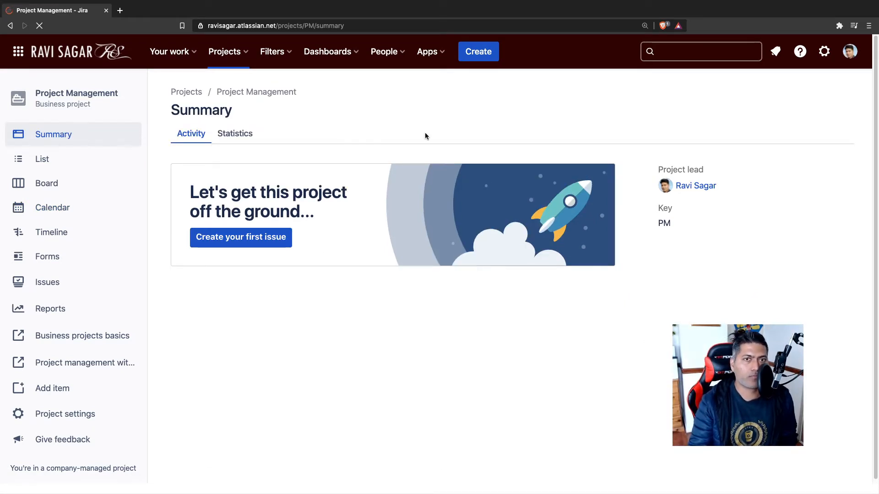
- Start a new Task issue in the Project Management project with the summary "Onboarding process"
click(480, 55)
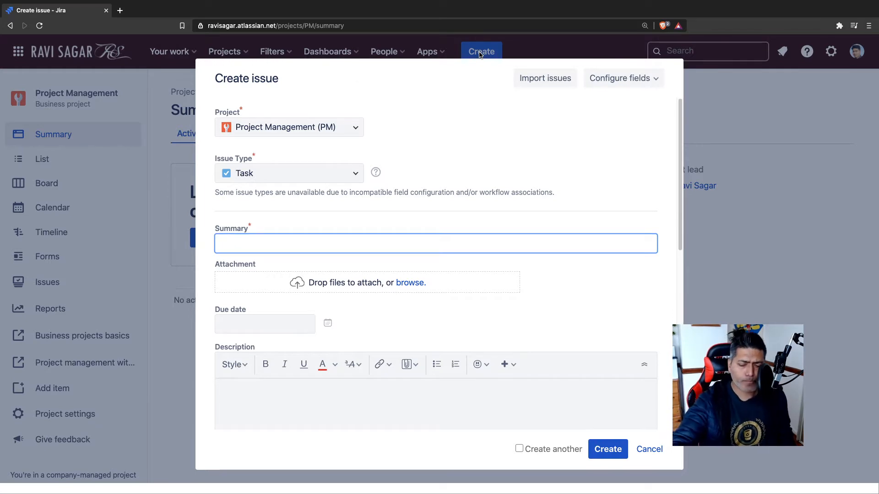
click(349, 171)
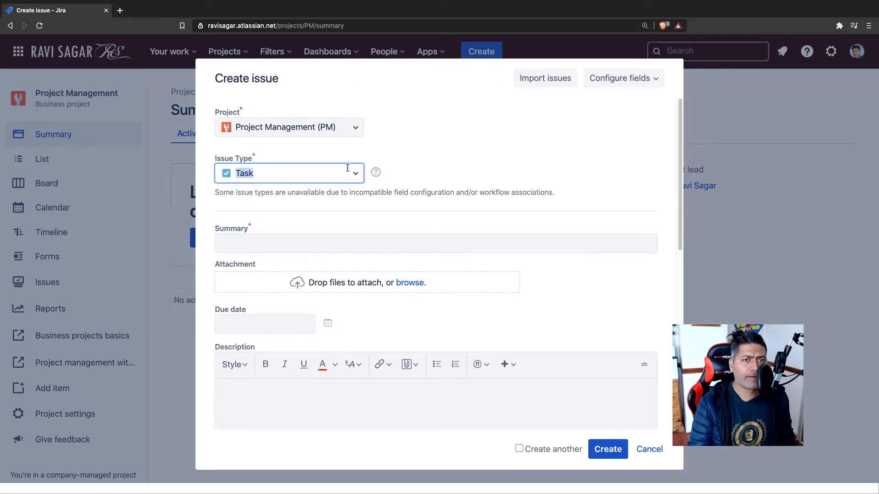
click(423, 158)
click(299, 245)
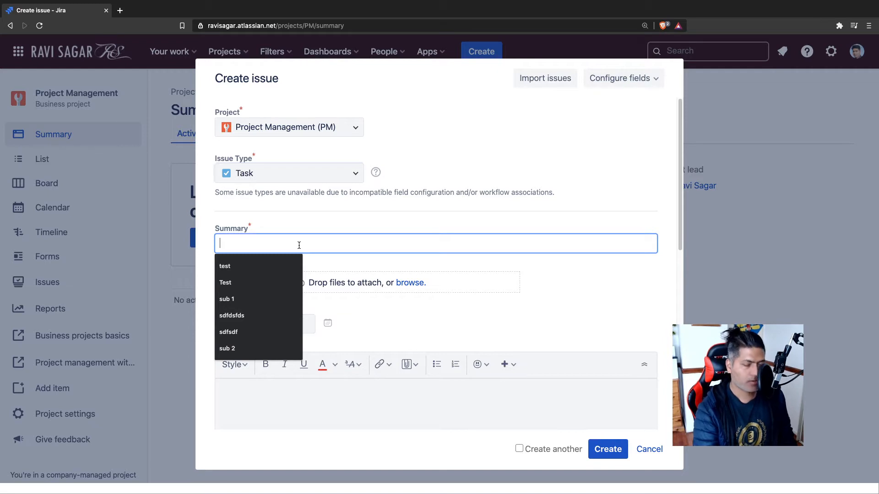
text(Pay office)
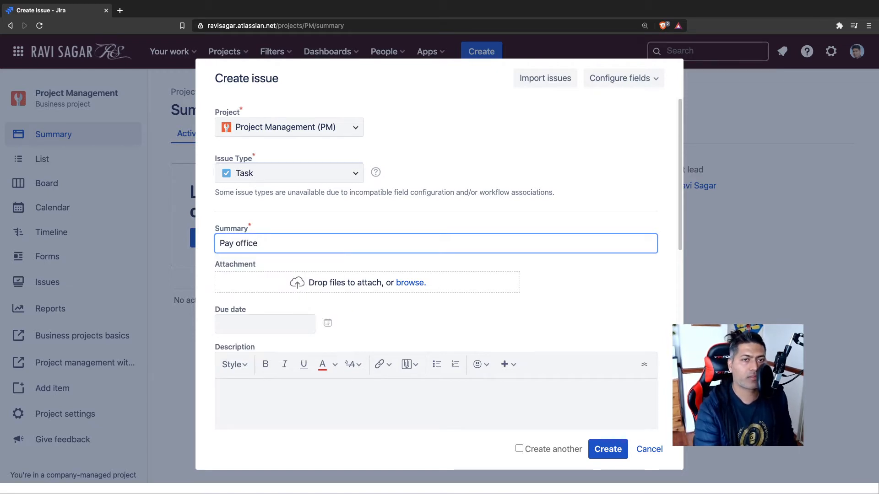
key(ctrl+a)
text(Onb)
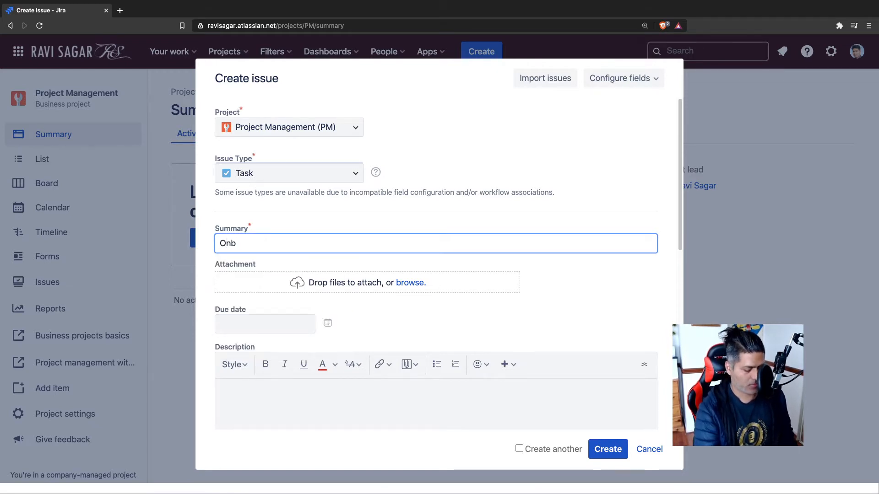
text(oarding proce)
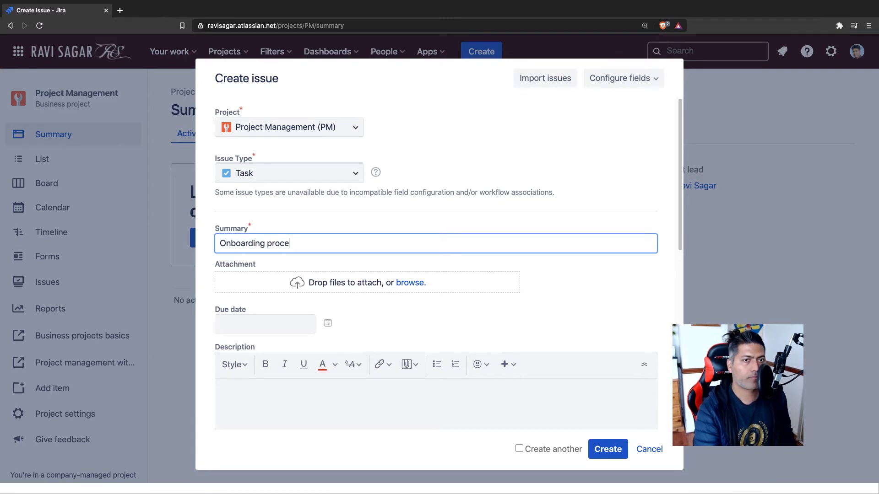
text(ss)
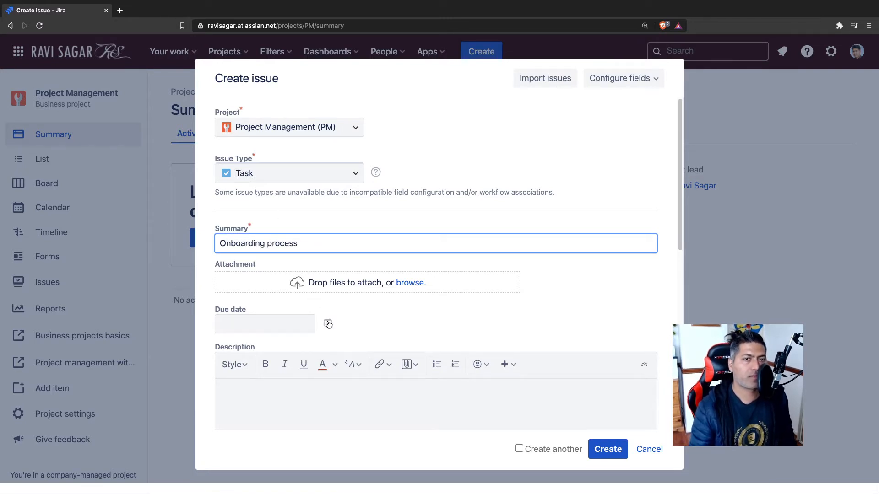
- Set the due date to 15/Apr/21 and the description to "Finalise the process", and create the issue with the option to create another
click(328, 323)
click(440, 406)
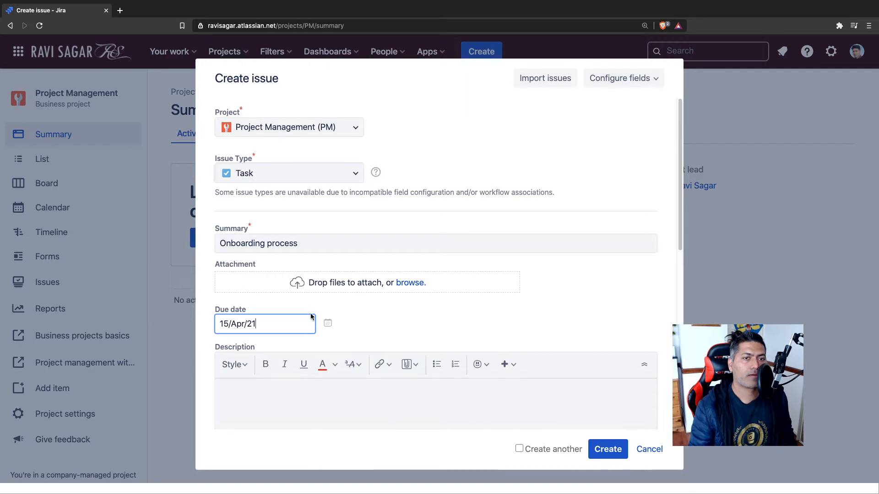
scroll(298, 284, down, 4)
click(298, 284)
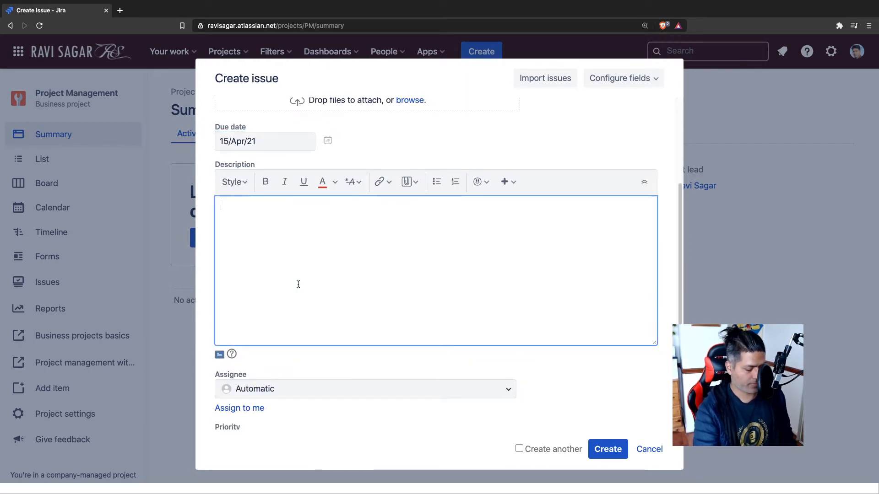
text(Finalise the)
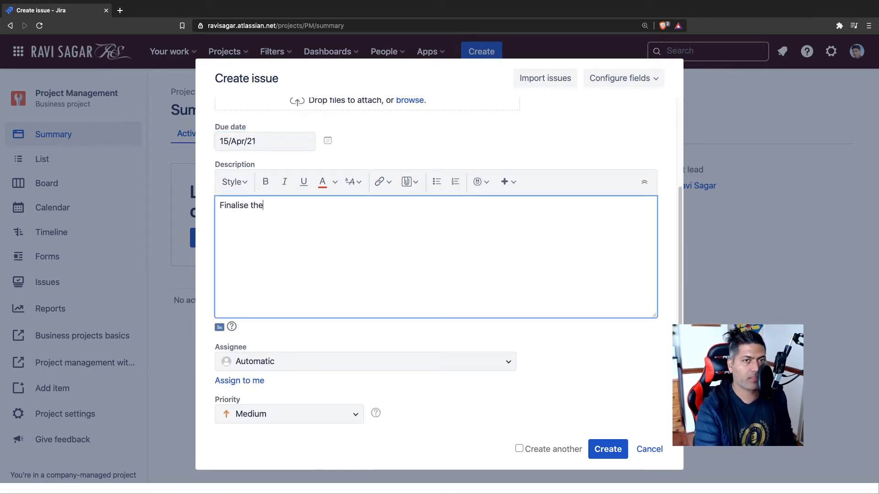
text( process)
scroll(334, 259, down, 4)
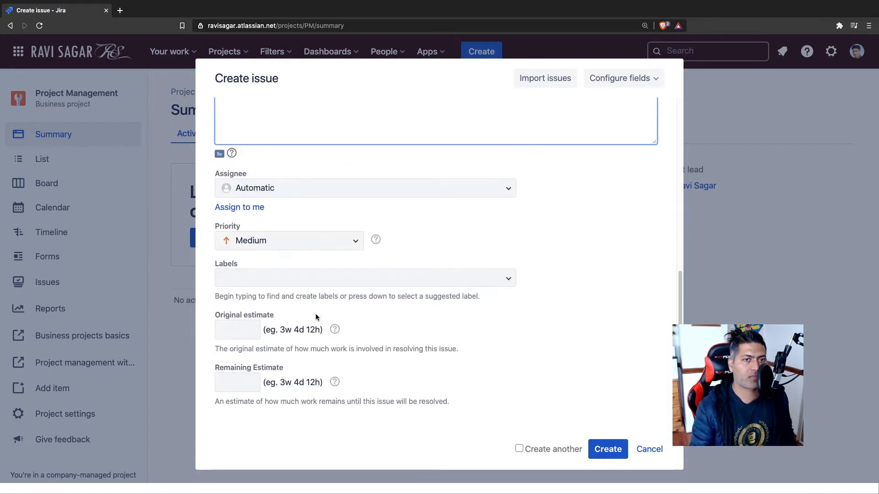
click(520, 449)
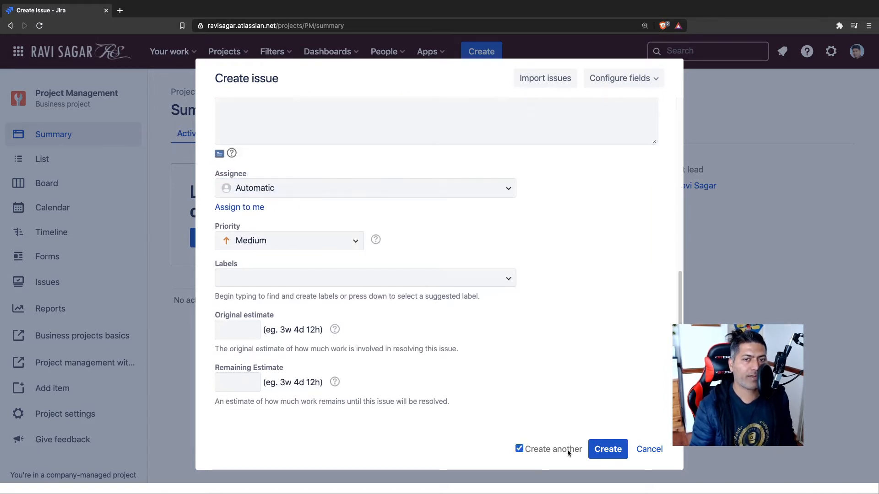
click(613, 450)
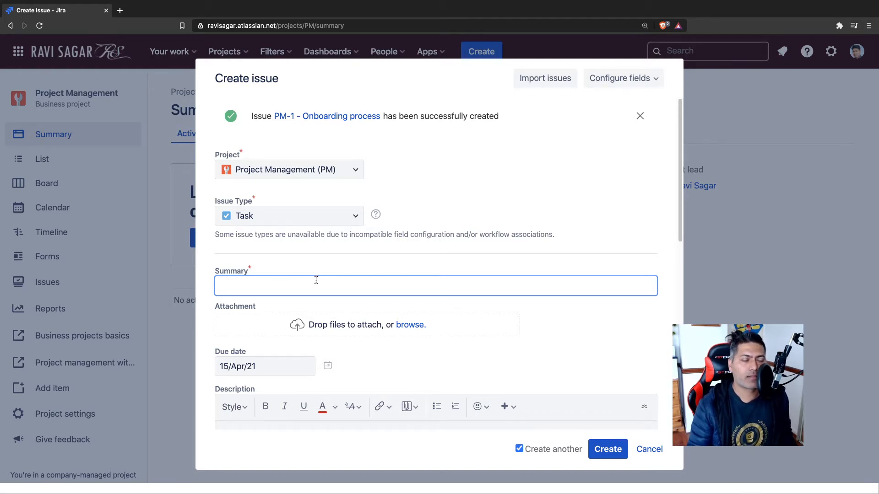
text(Ob)
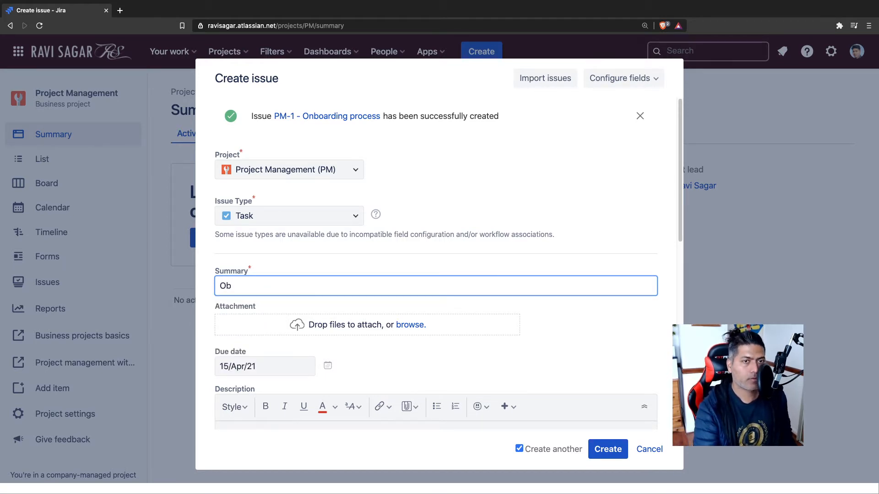
key(BackSpace)
key(Down)
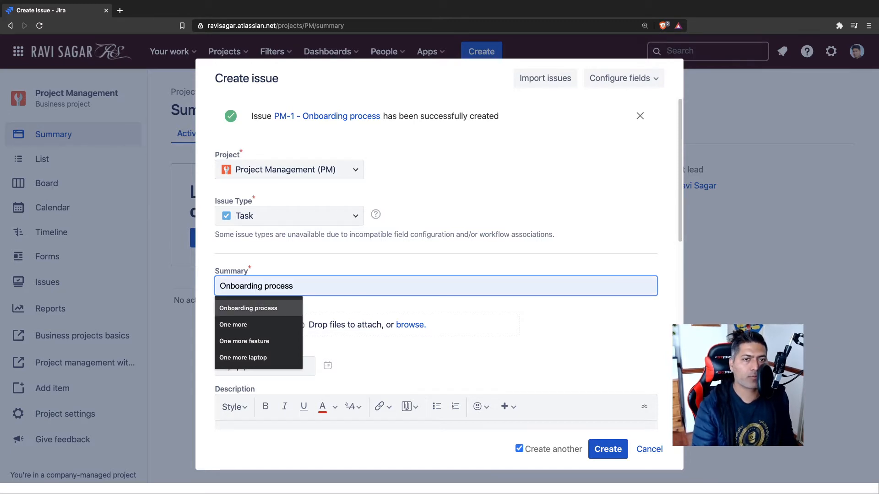
- Create another issue with the summary "Task 1" and the due date 20/Apr/21
double_click(267, 277)
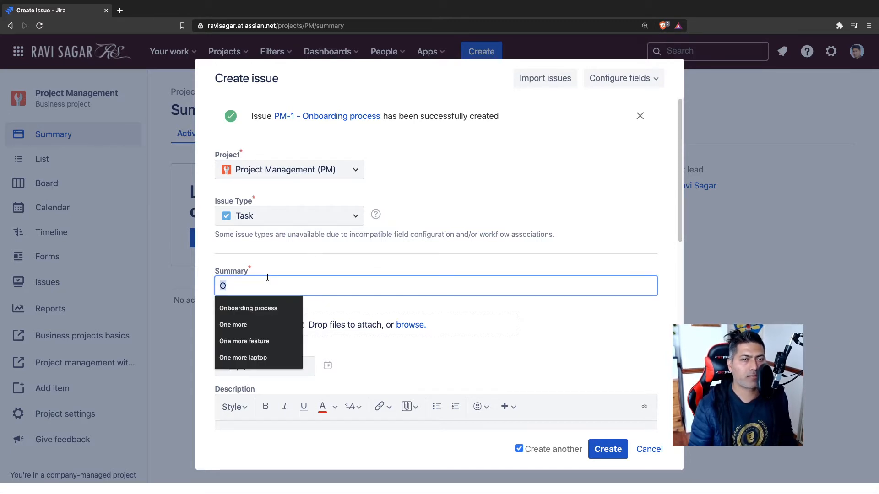
text(Task 1)
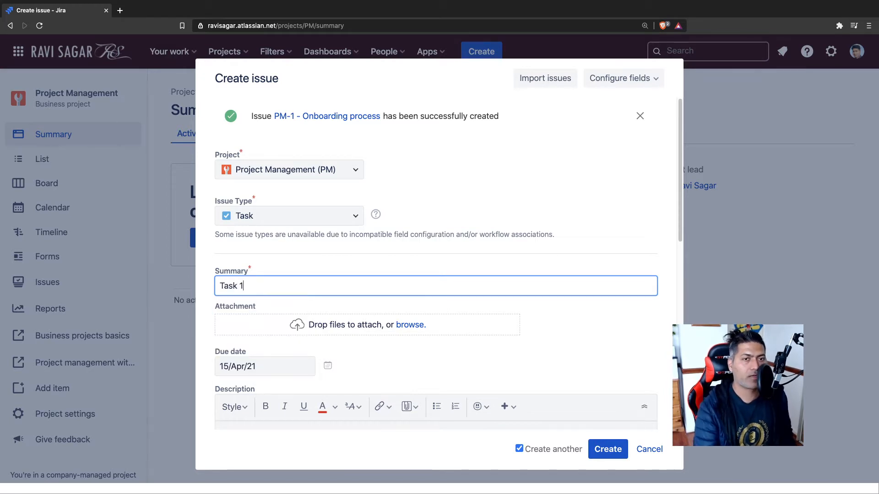
scroll(327, 283, down, 2)
click(327, 282)
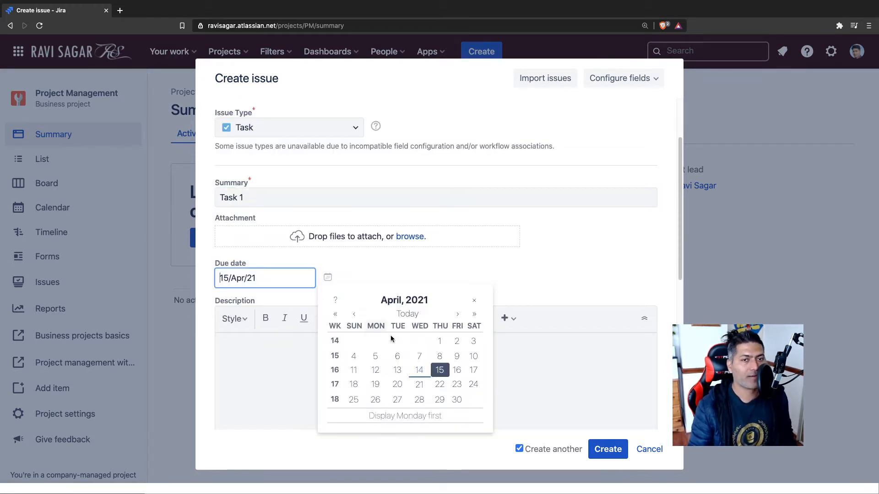
click(420, 384)
click(602, 449)
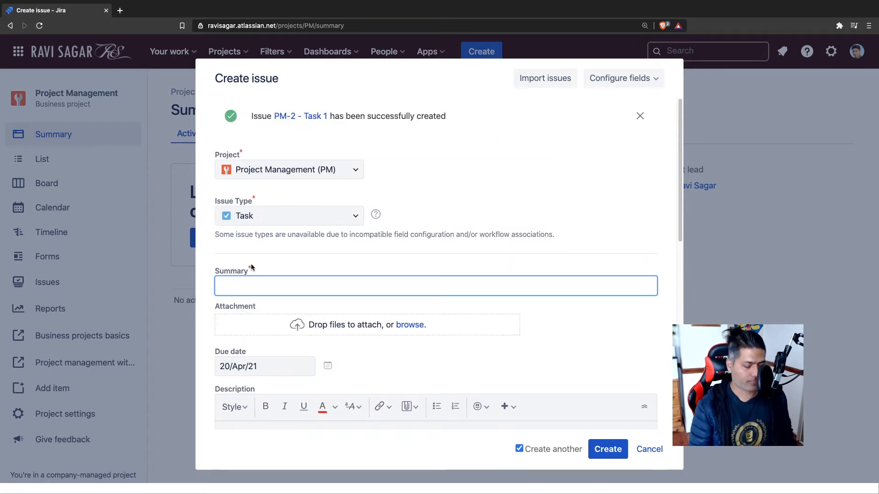
- Create another issue with the summary "Task 2" and the due date 28/Apr/21
text(Task 3)
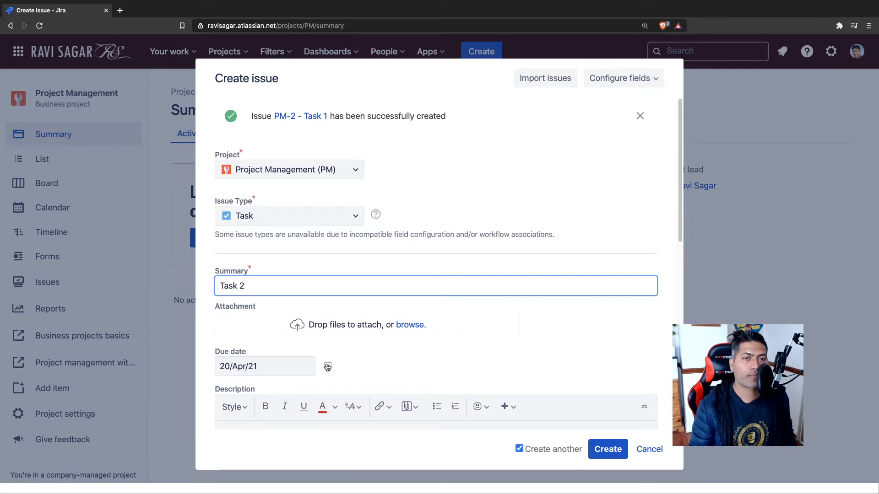
right_click(328, 365)
click(480, 335)
click(330, 366)
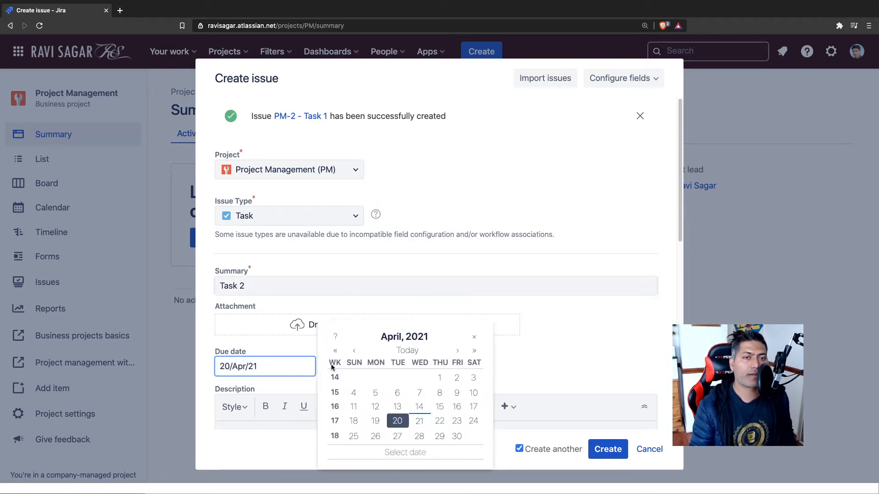
click(419, 436)
click(608, 449)
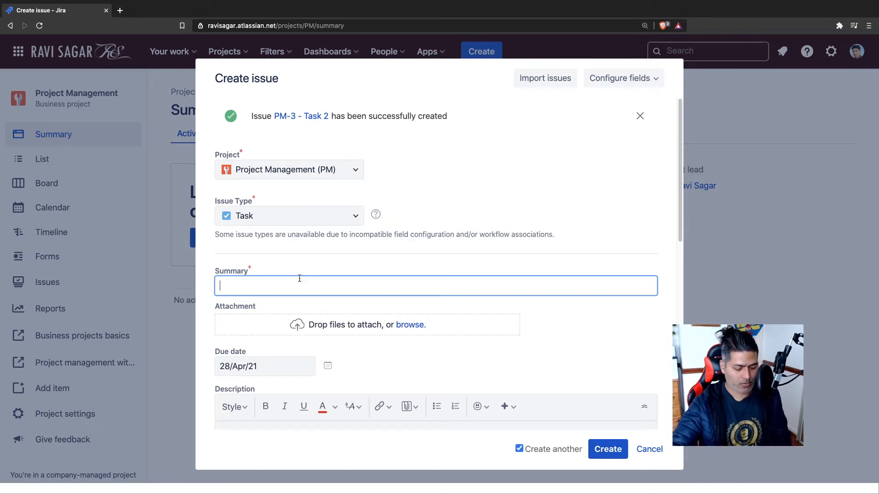
- Create the last issue with the summary "Task 3", turning off the option to create another
text(test)
key(Down)
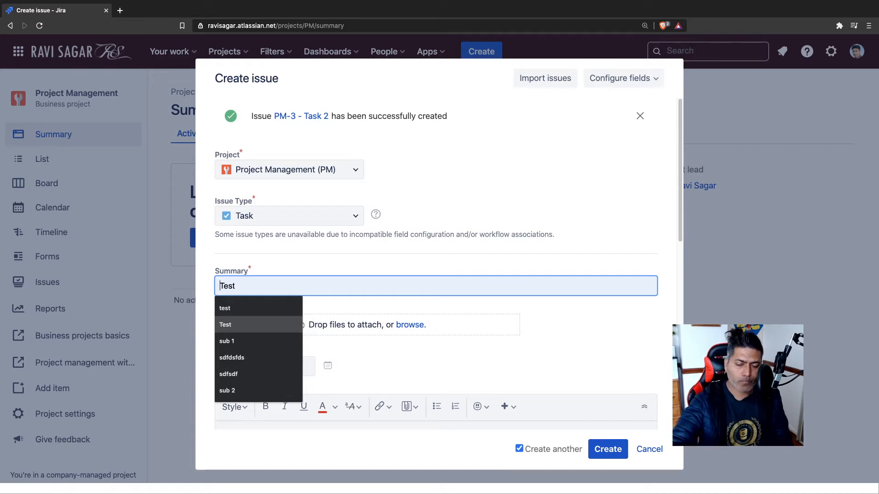
text(Task )
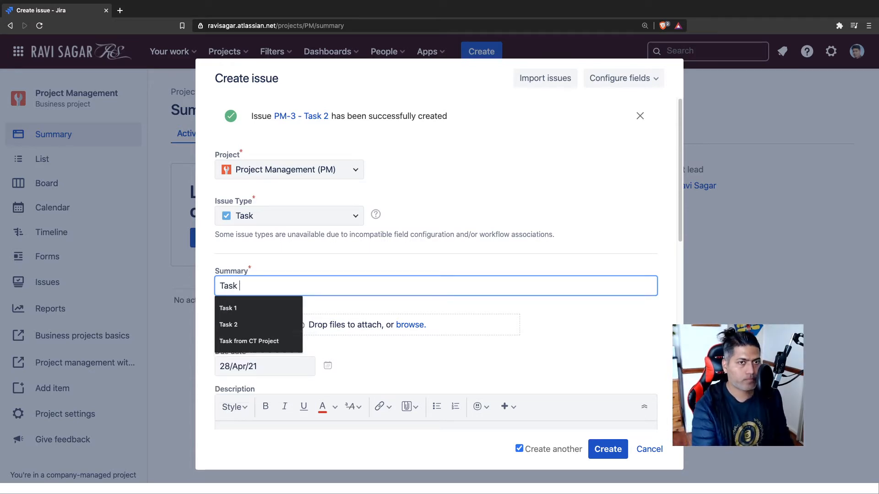
text(3)
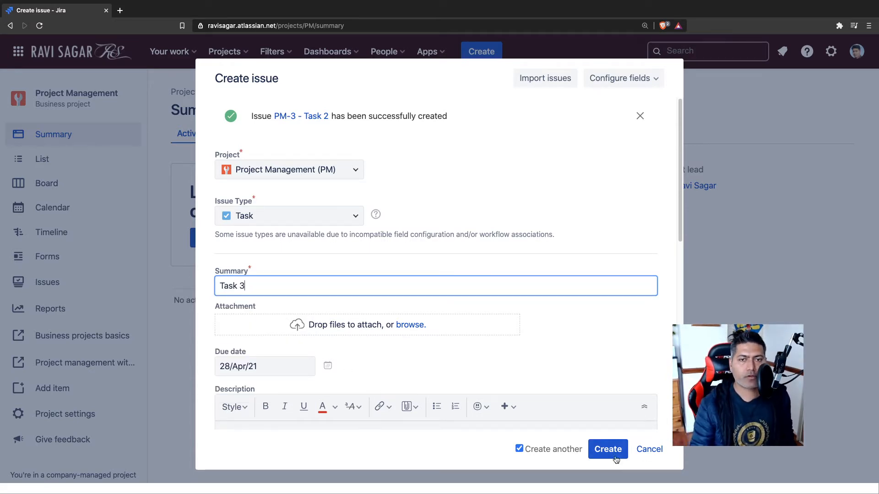
click(520, 448)
click(612, 450)
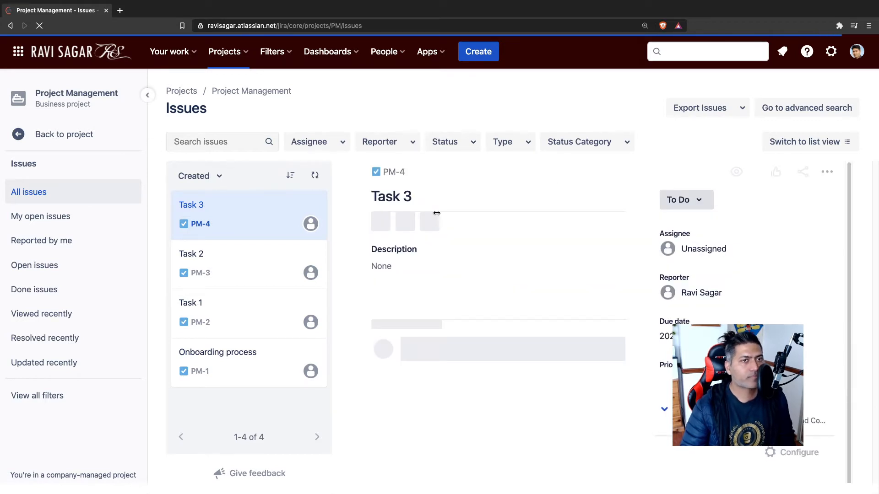
- On the project's board, move the Onboarding process issue to In Progress and Task 2 to Done
click(19, 137)
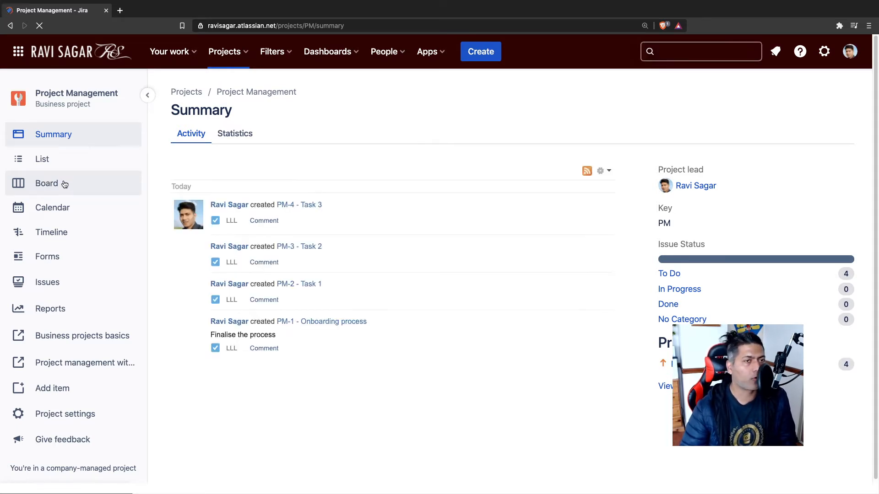
click(64, 183)
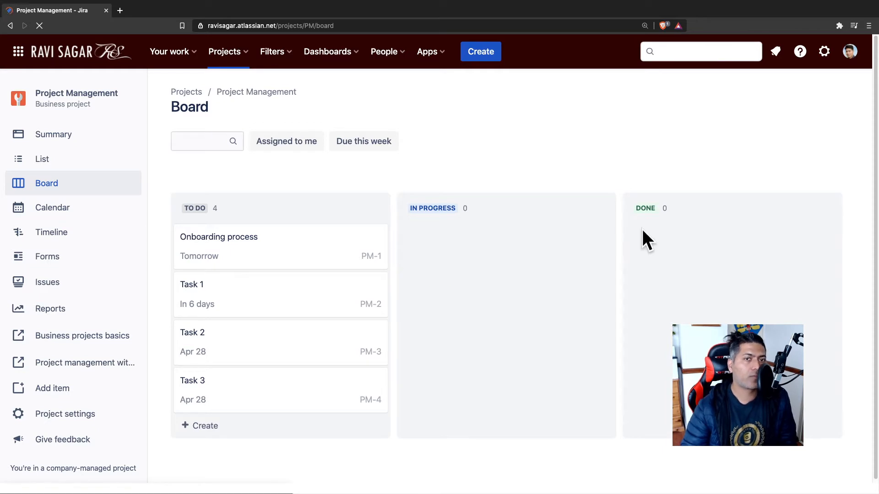
drag(328, 246, 488, 255)
drag(267, 291, 671, 281)
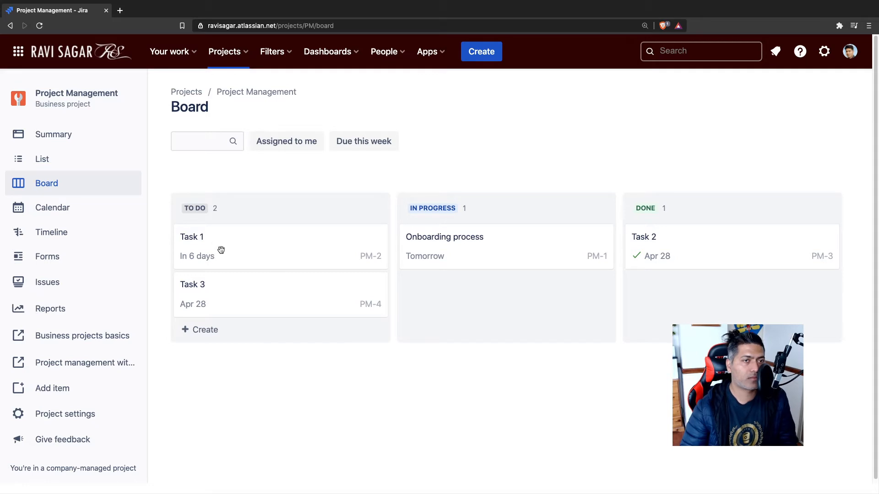
- In the project's list view, change the summary of Task 1 to "This is new summary"
click(74, 162)
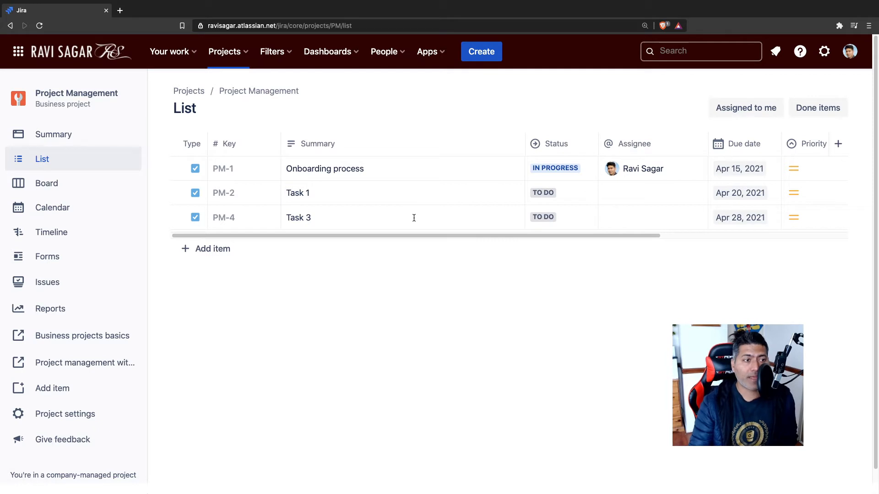
click(331, 190)
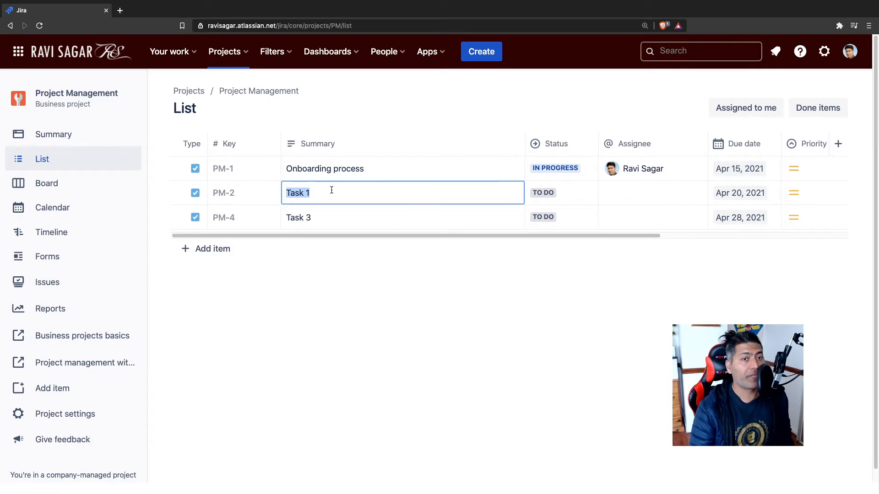
text(This is new)
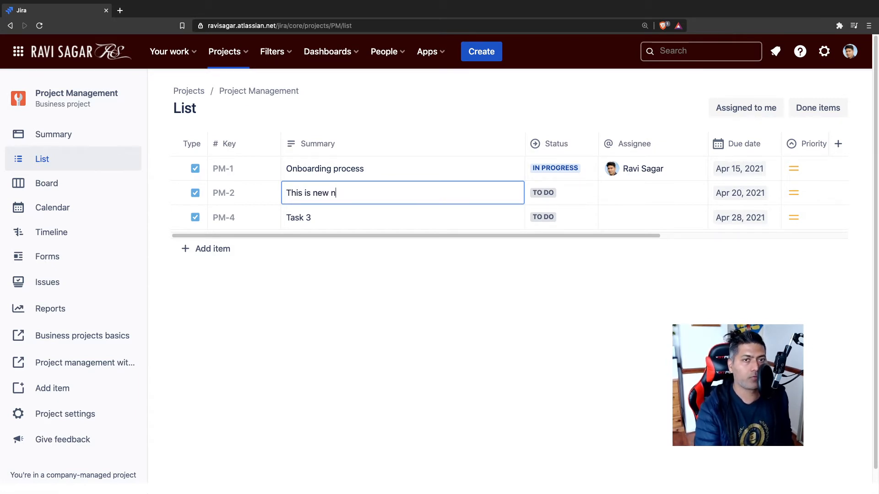
text( summary)
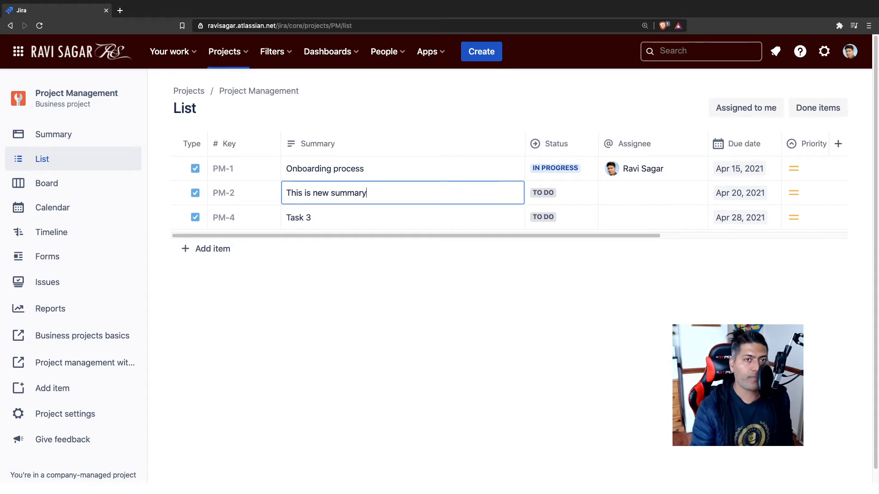
key(Return)
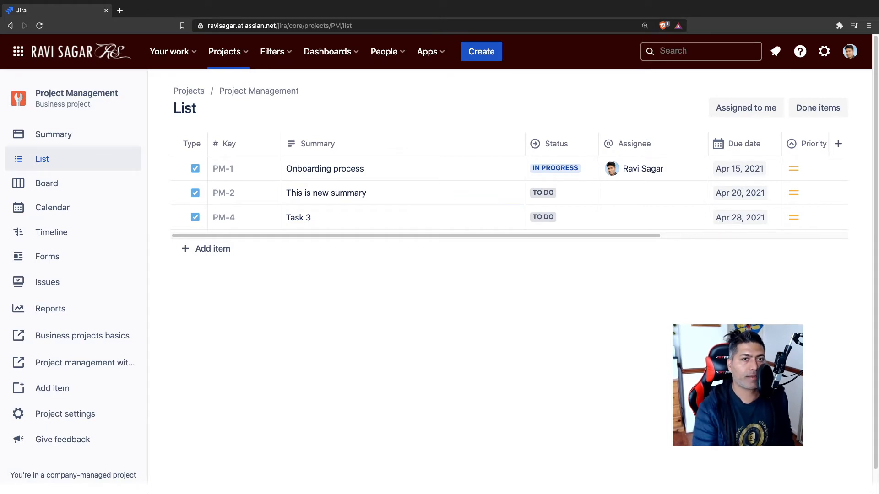
- Change the summary of Task 3 to "Another great task"
double_click(311, 214)
triple_click(313, 214)
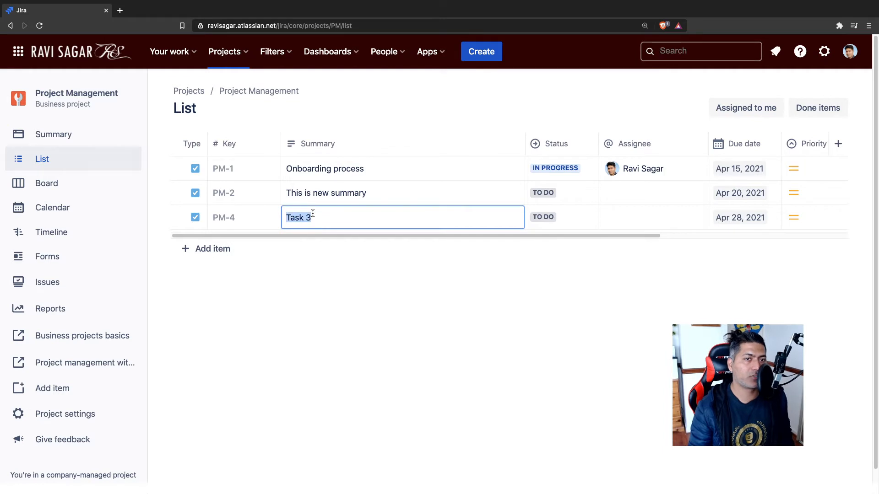
text(Anoth)
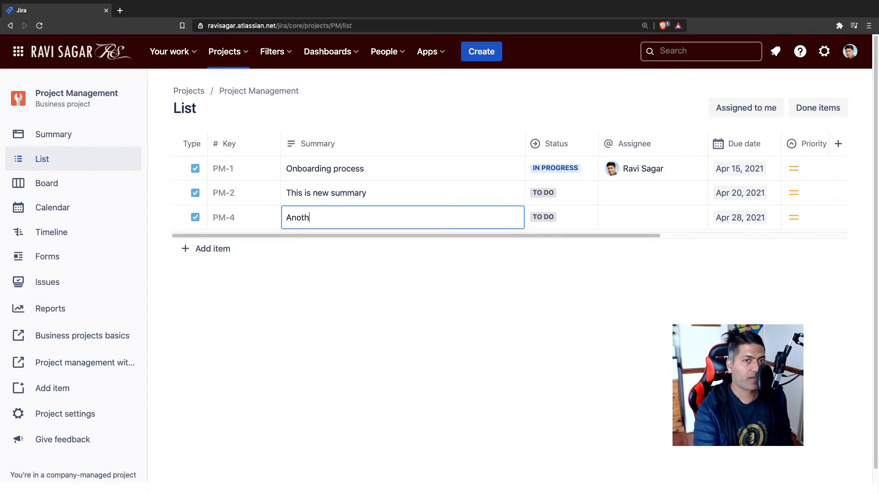
text(er great tasks)
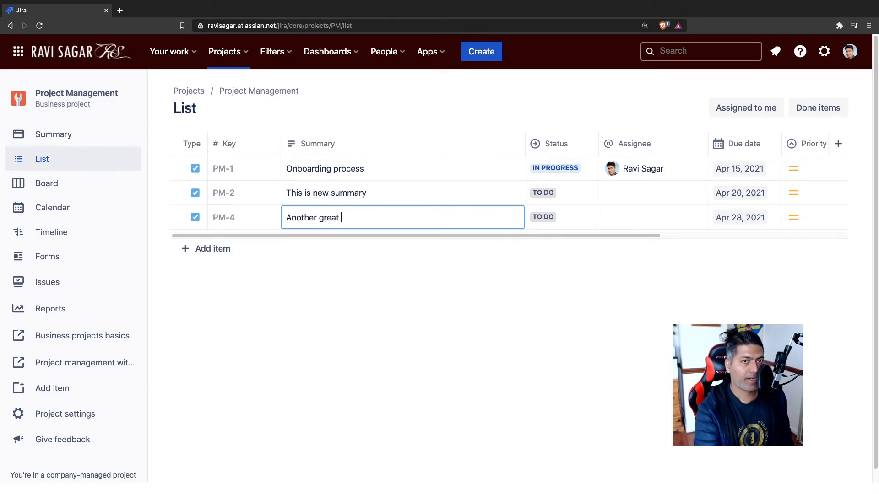
key(Return)
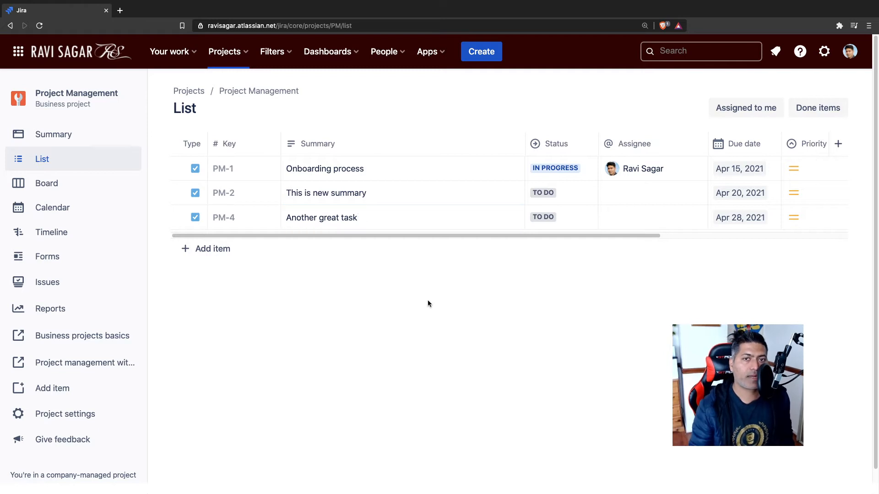
- Set the status of the "This is new summary" issue to In Progress, then check the status options of "Another great task" without changing it
click(575, 191)
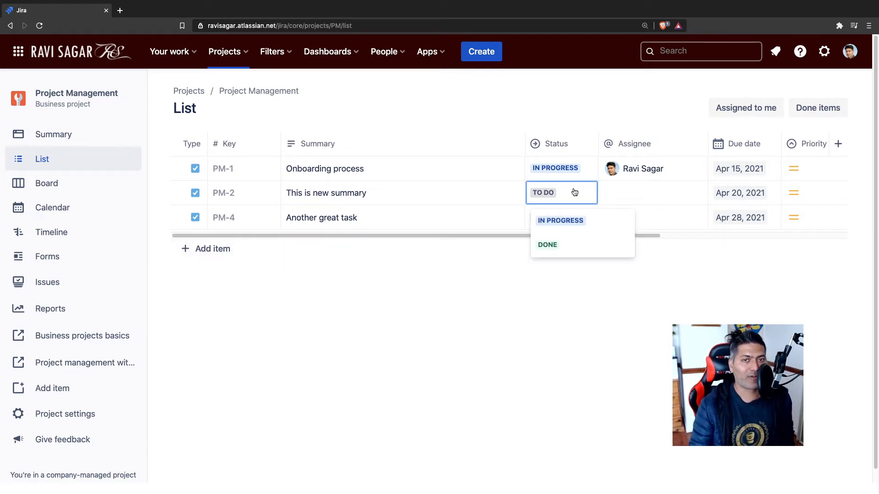
click(566, 220)
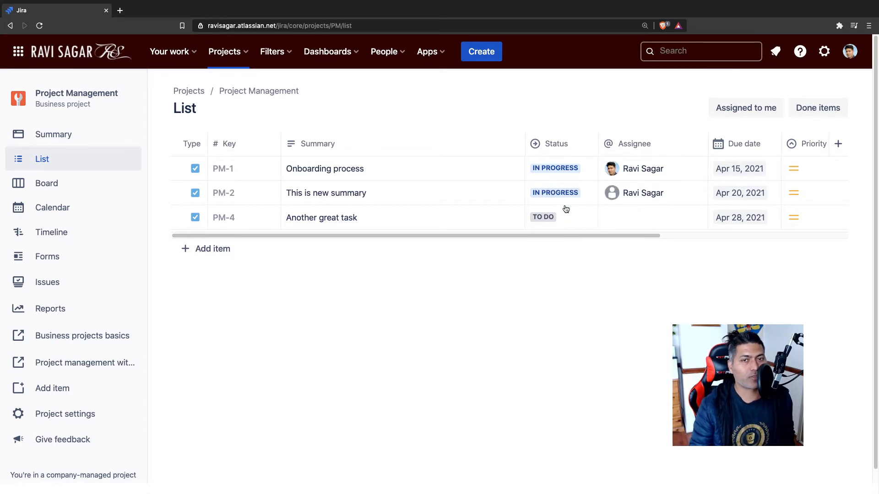
click(554, 218)
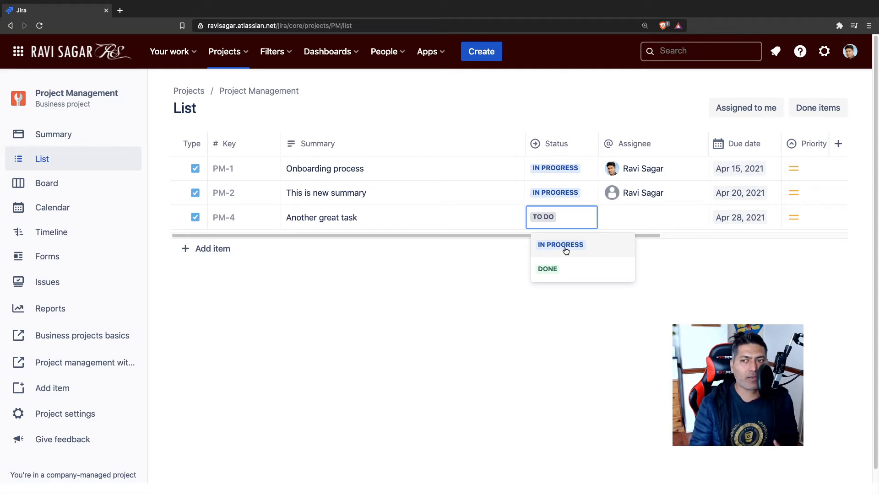
click(402, 276)
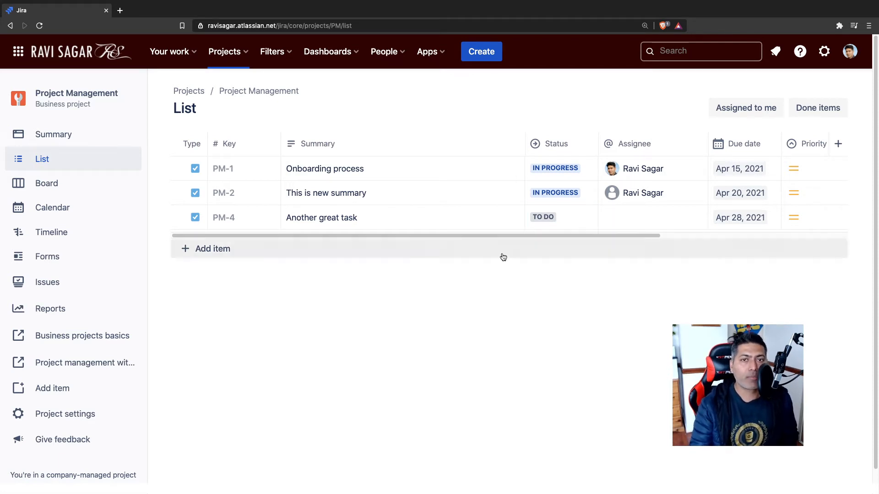
- Assign "Another great task" to a user and set its due date to Apr 29, 2021
click(634, 218)
click(652, 293)
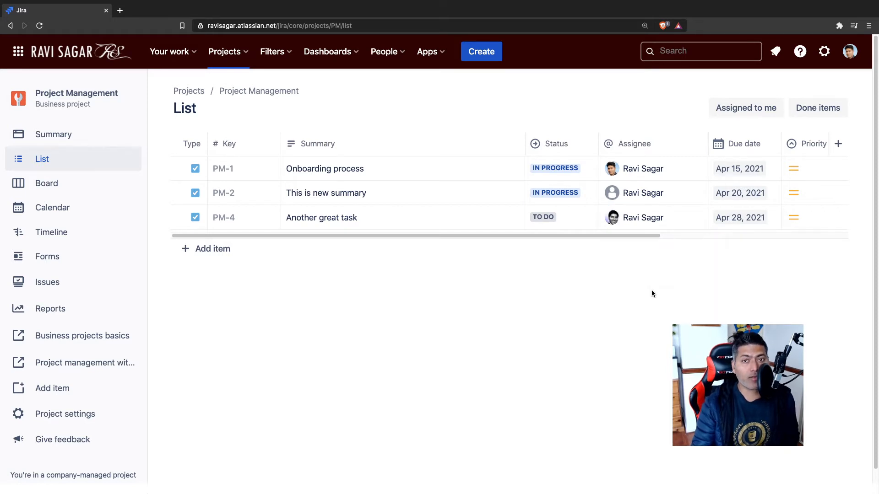
click(756, 218)
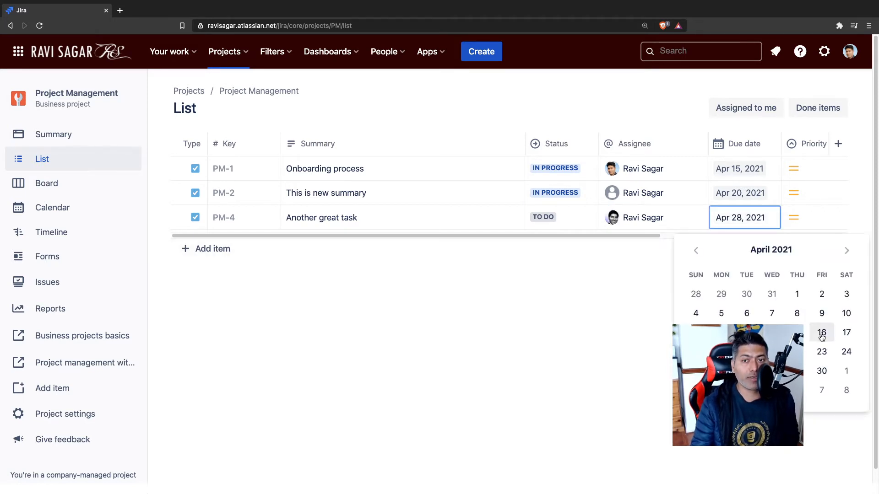
click(796, 369)
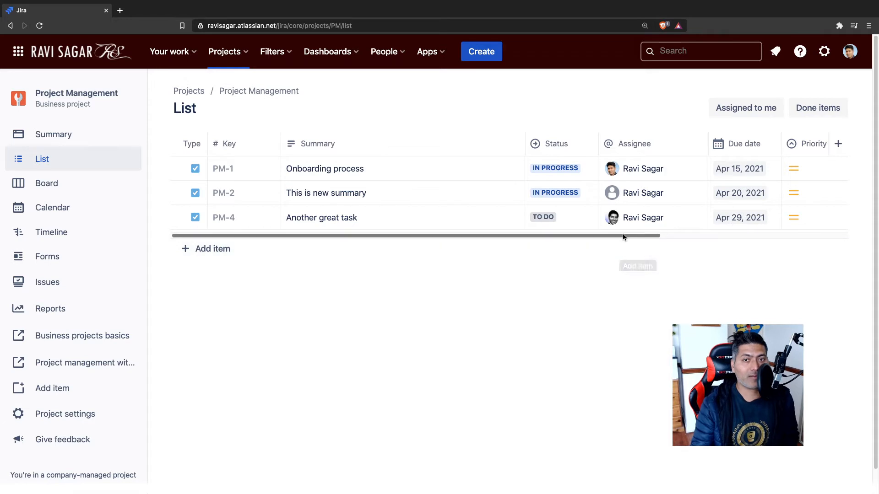
- Set the priority of "Another great task" to High in the list
drag(622, 234, 762, 233)
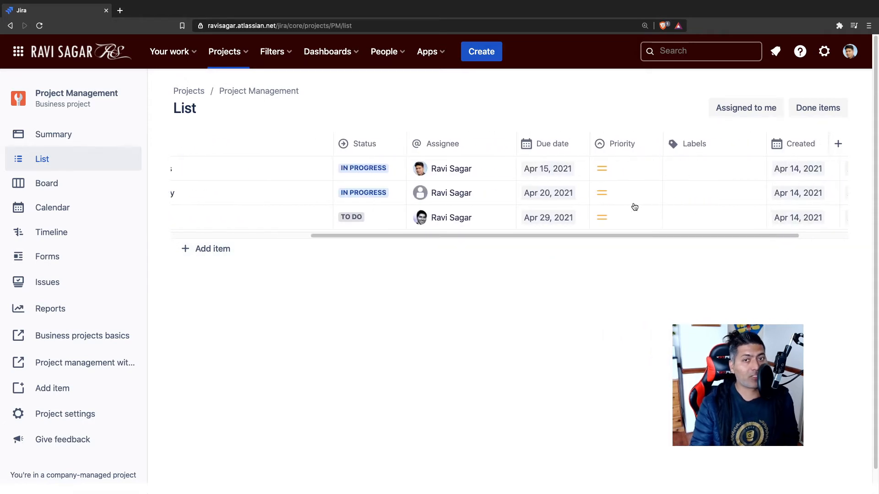
click(620, 216)
click(623, 269)
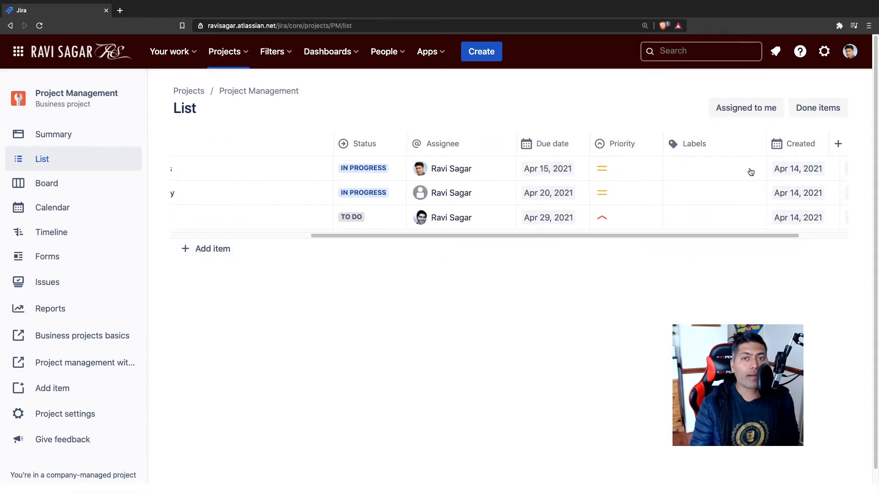
- Add the new labels "admin" and "UI" to the Onboarding process issue
click(726, 169)
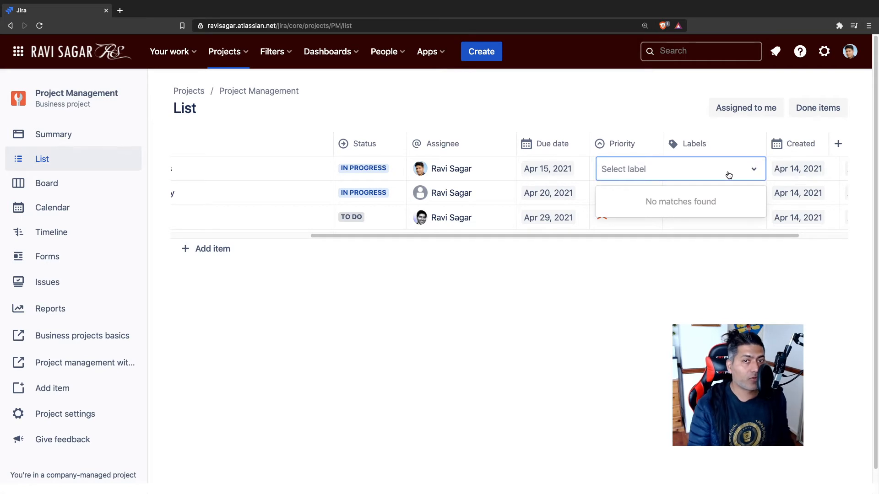
text(admin)
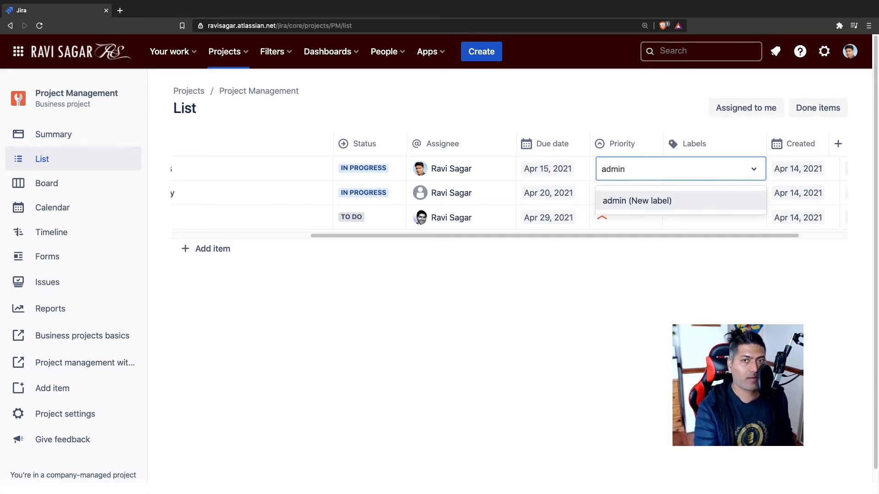
key(Return)
text(UI)
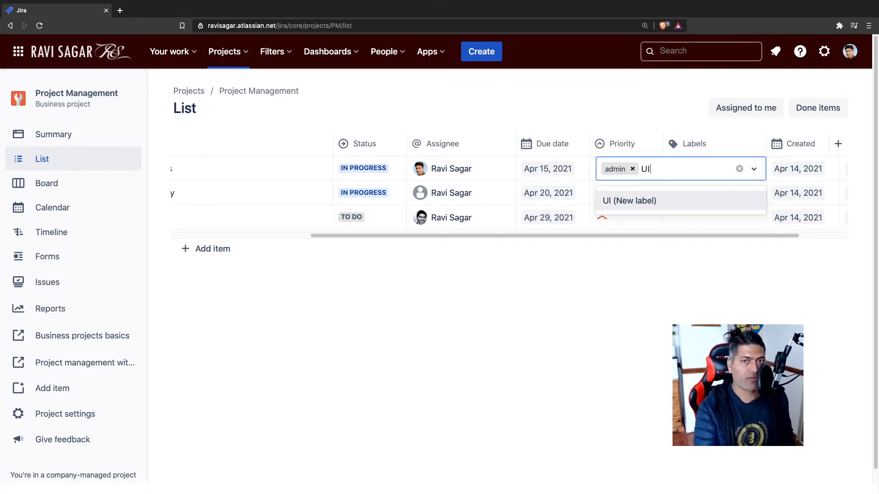
click(687, 200)
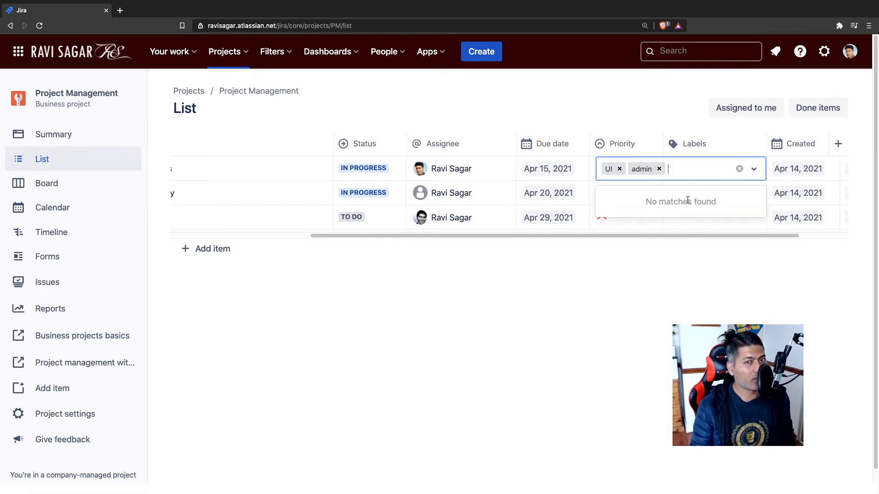
click(670, 300)
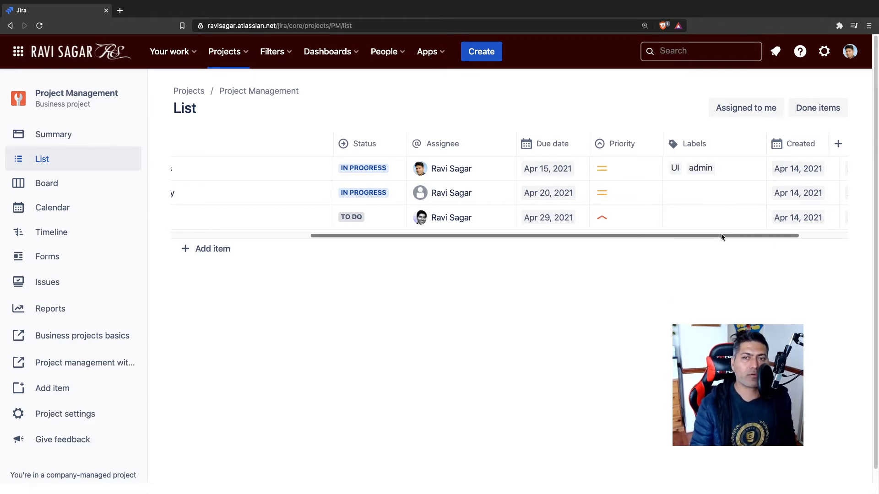
- View the issue details of "Another great task" and Onboarding process from the list's date columns, closing each one
drag(721, 234, 764, 222)
click(748, 221)
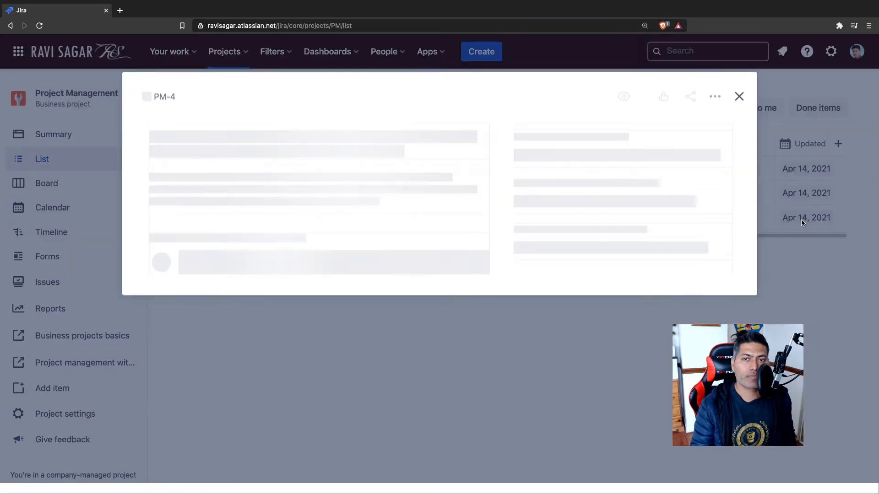
click(763, 342)
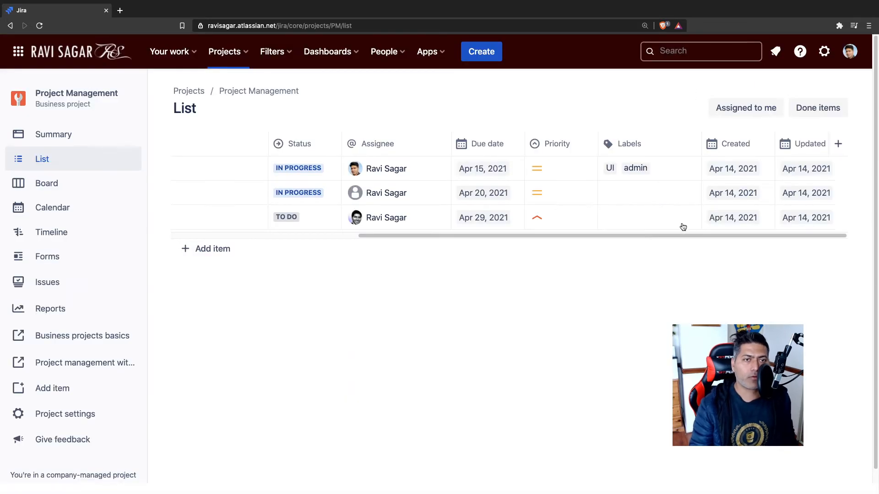
click(740, 224)
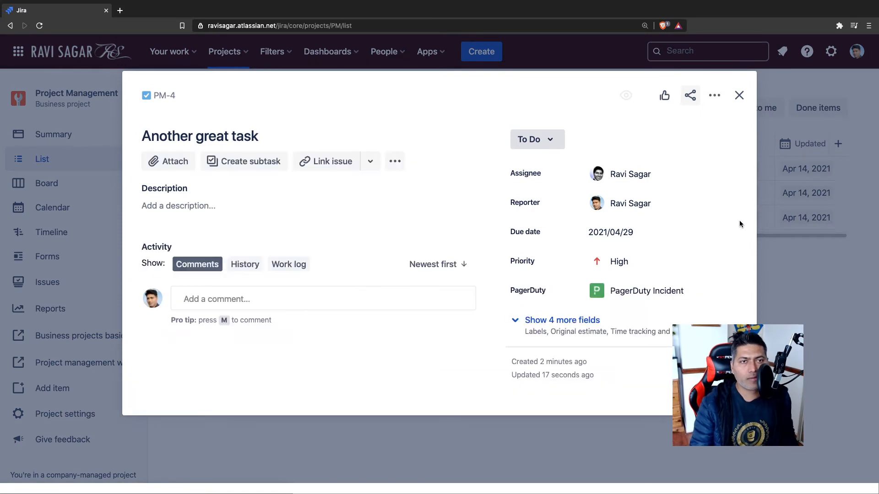
key(Escape)
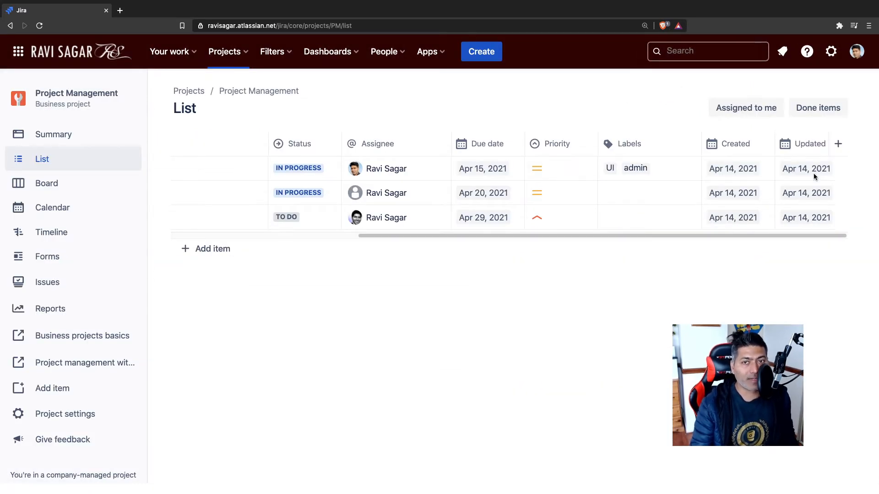
click(814, 173)
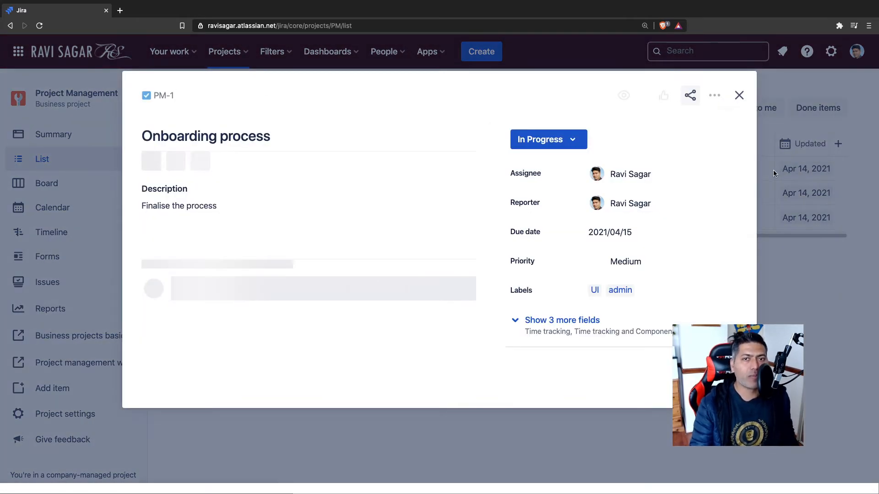
key(Escape)
- Add the Reporter field as a column in the list and bring it into view
click(840, 145)
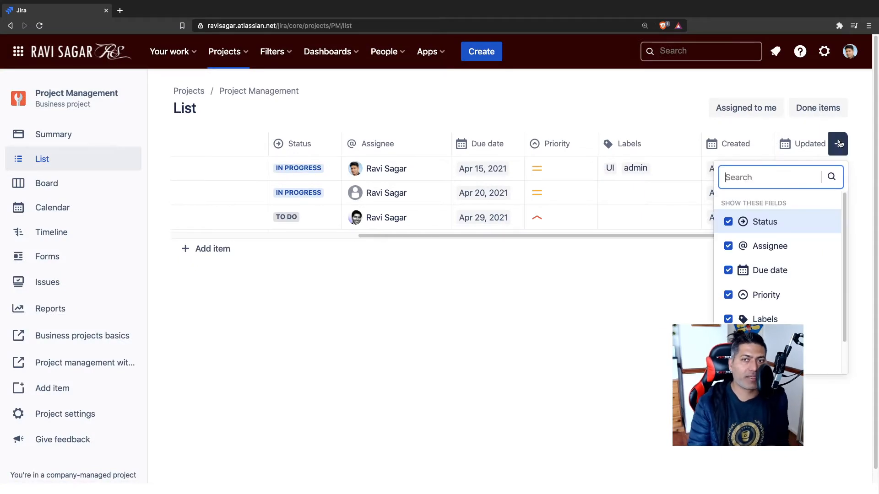
scroll(734, 286, down, 1)
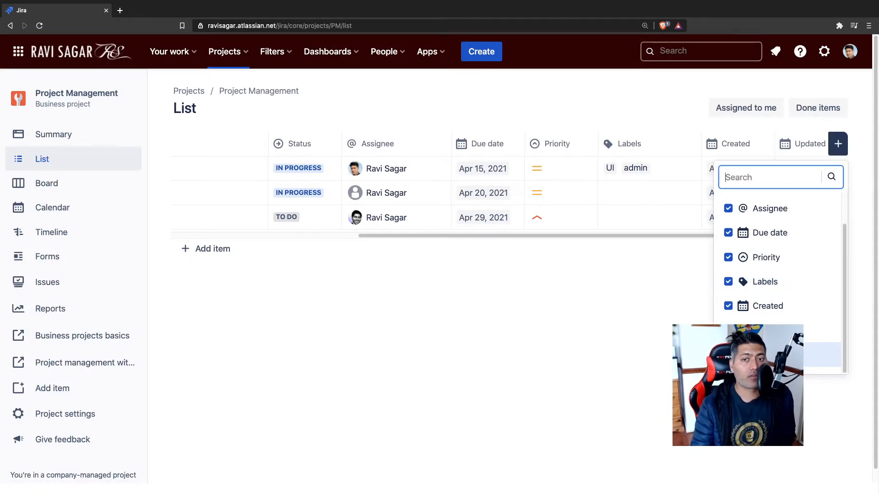
click(733, 355)
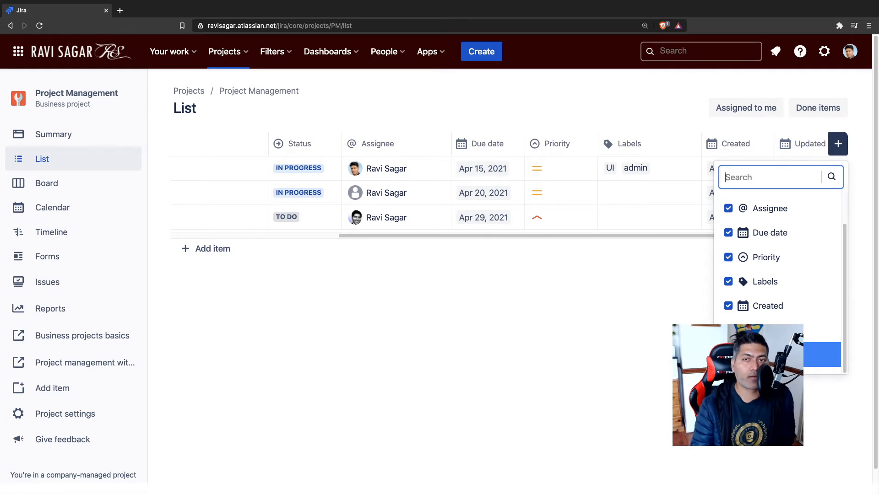
click(666, 320)
drag(517, 235, 694, 239)
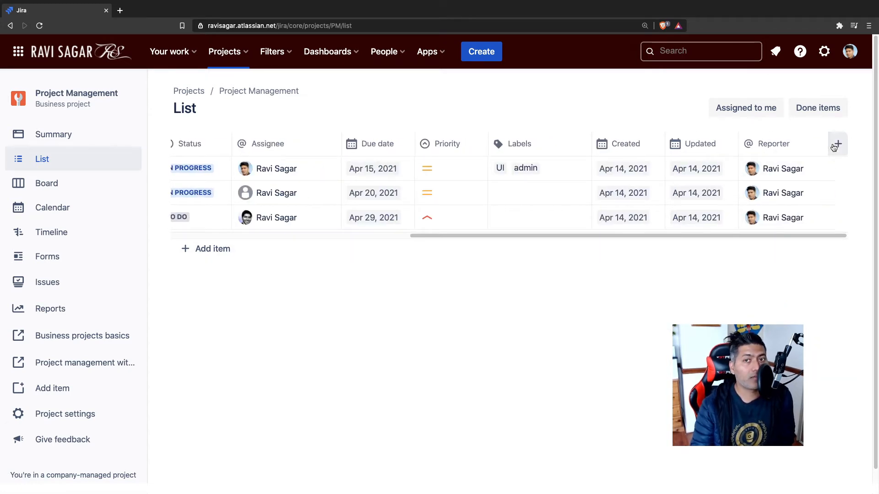
- Filter the list to done items, add the filter for items assigned to me, and remove the done items filter
click(825, 109)
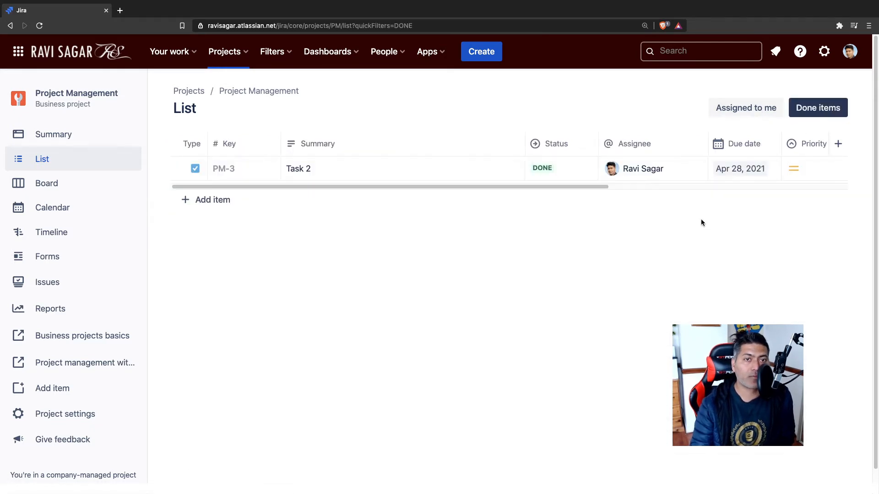
click(773, 114)
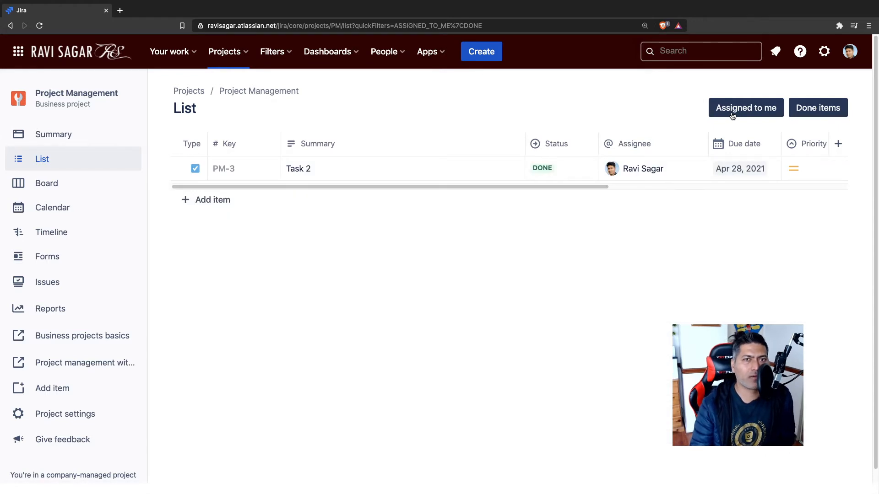
click(806, 111)
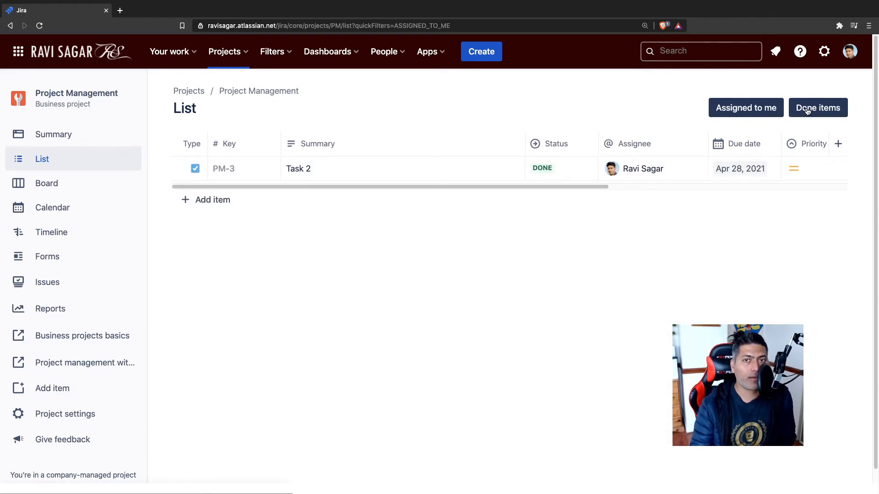
- Remove the assigned-to-me filter from the list and add a new item named "One more task"
click(754, 108)
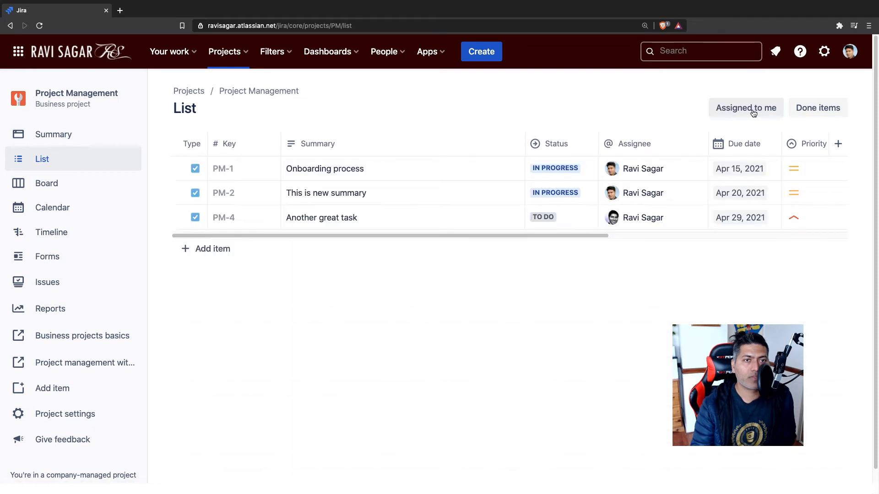
click(233, 255)
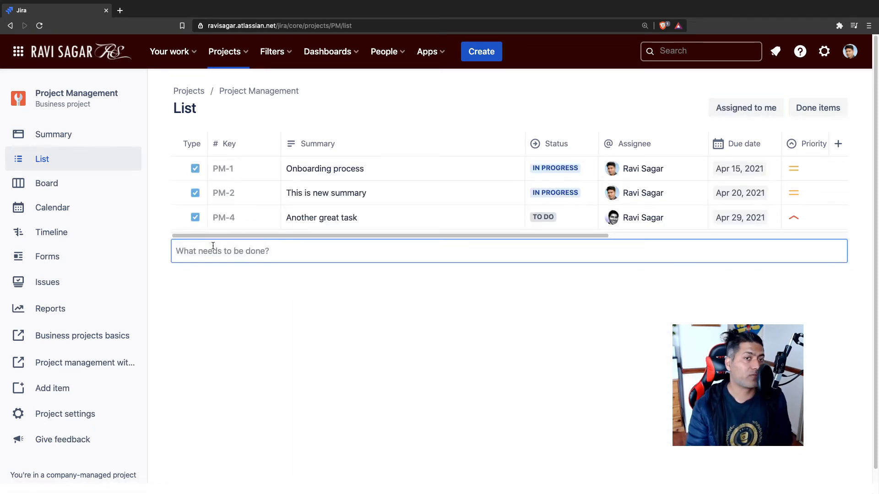
key(Return)
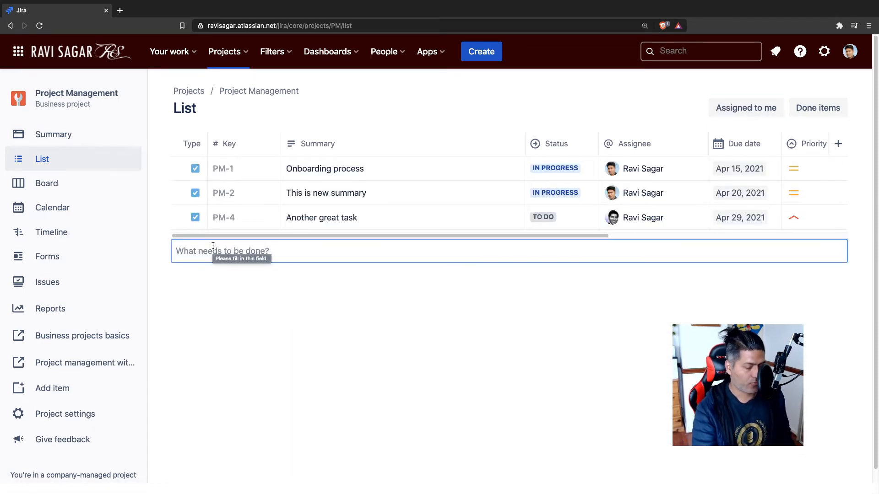
text(One more ta)
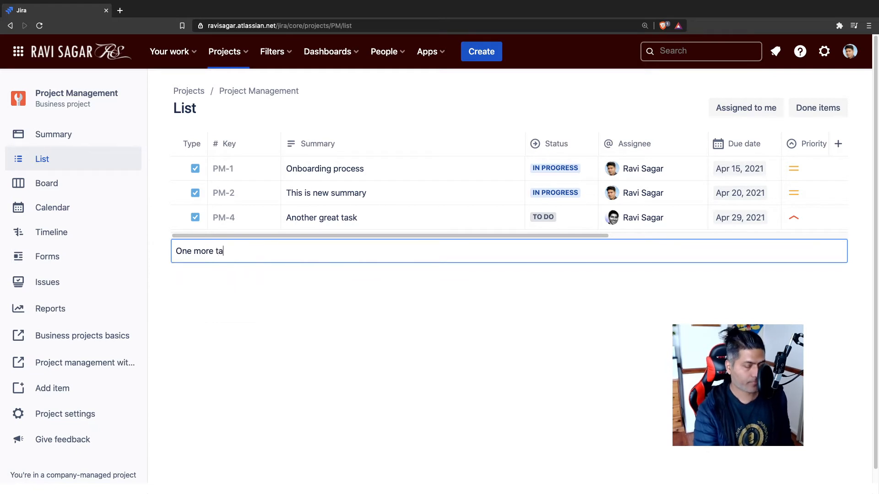
text(sk)
key(Return)
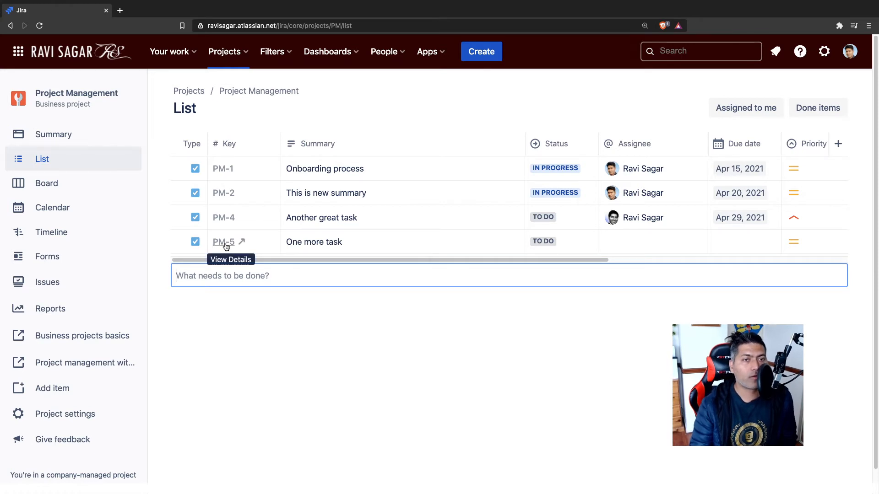
- View the project board, and set the "This is new summary" task to Done from the calendar, closing its details
click(63, 181)
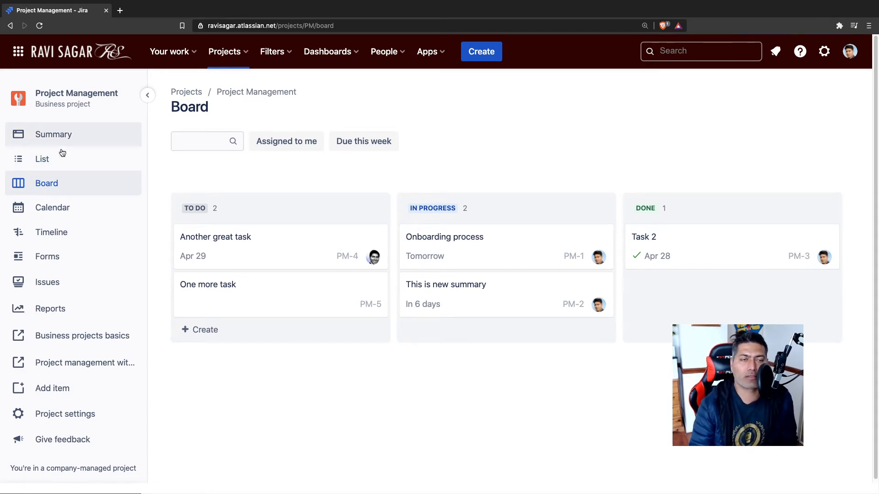
click(51, 207)
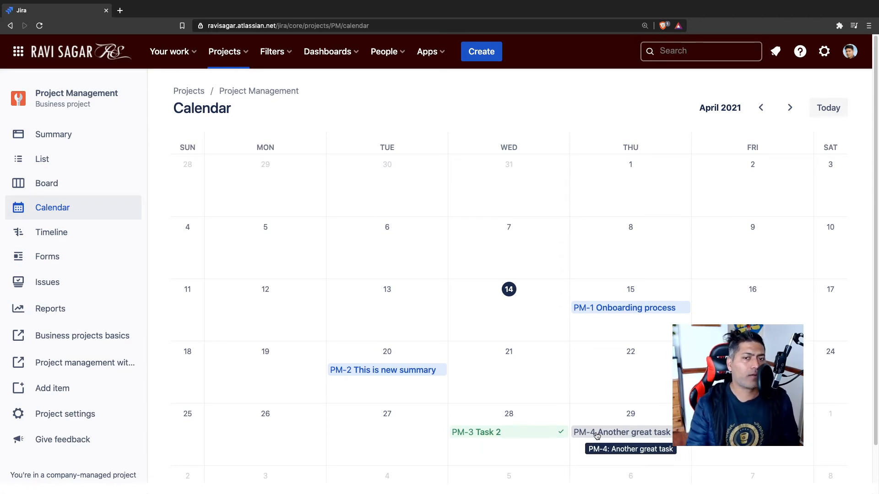
click(410, 369)
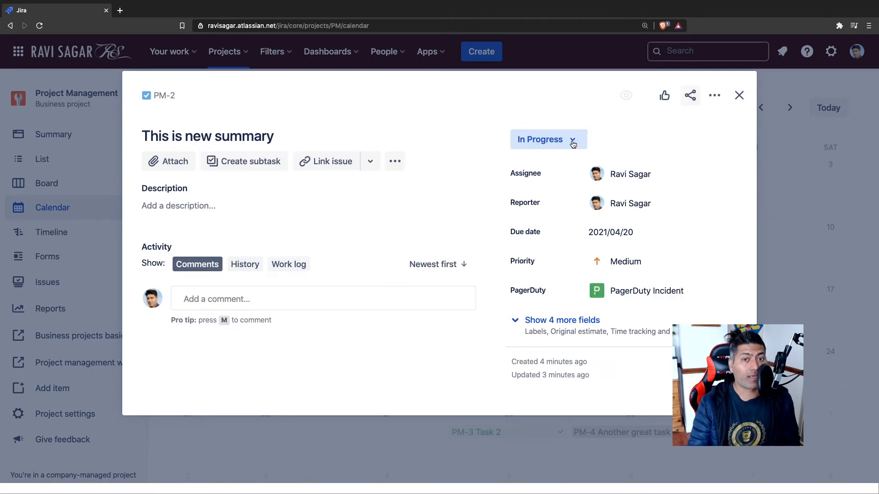
click(573, 145)
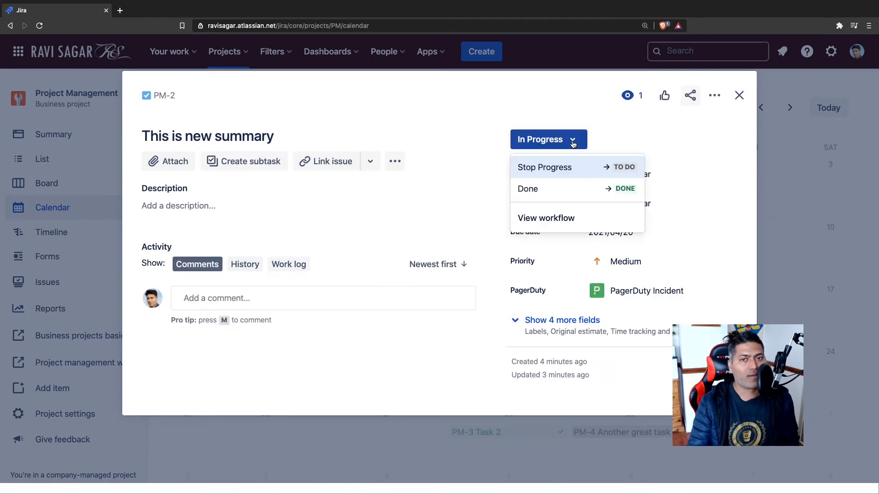
click(553, 189)
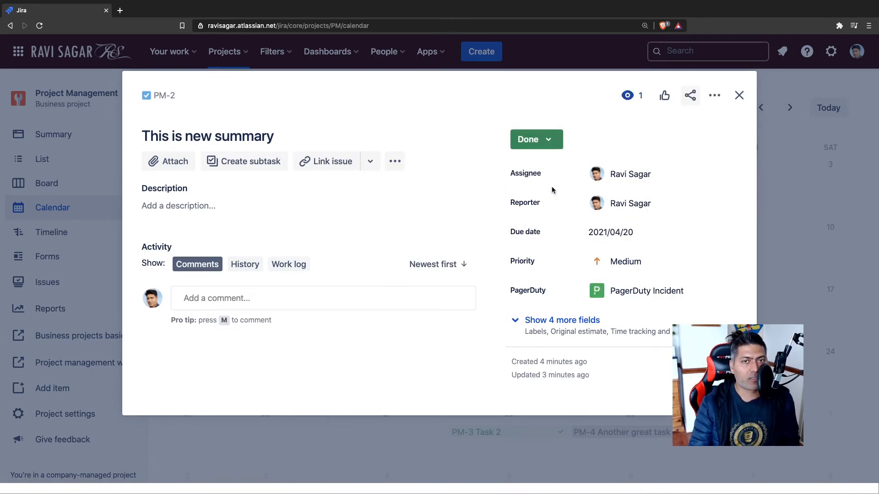
click(739, 96)
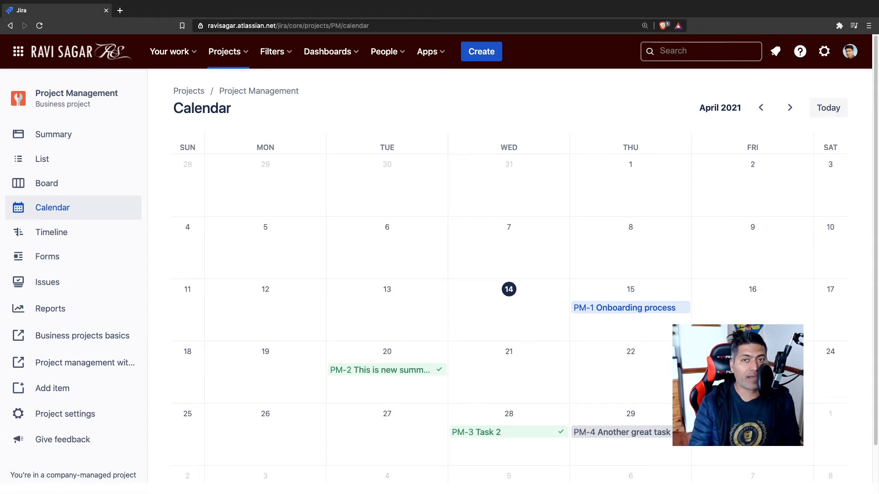
- Create a Task issue in the Project Management project with the summary "Deadline", keeping the due date 30/April/21
key(c)
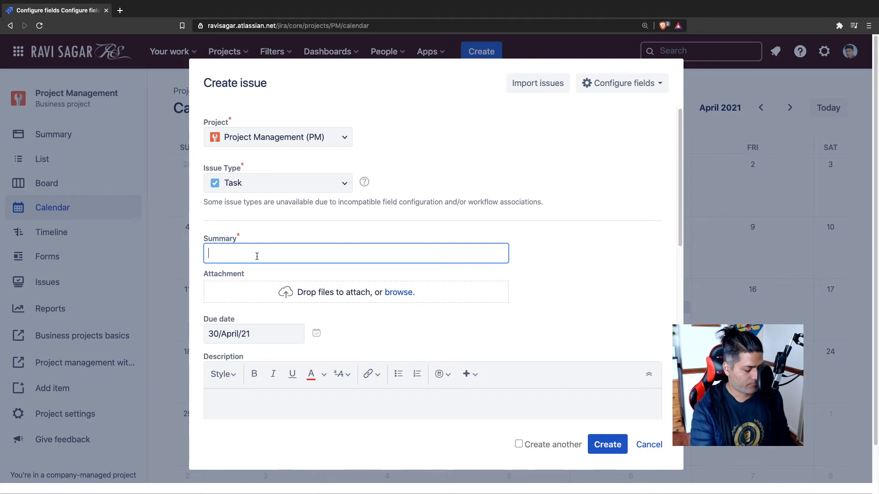
text(Deao)
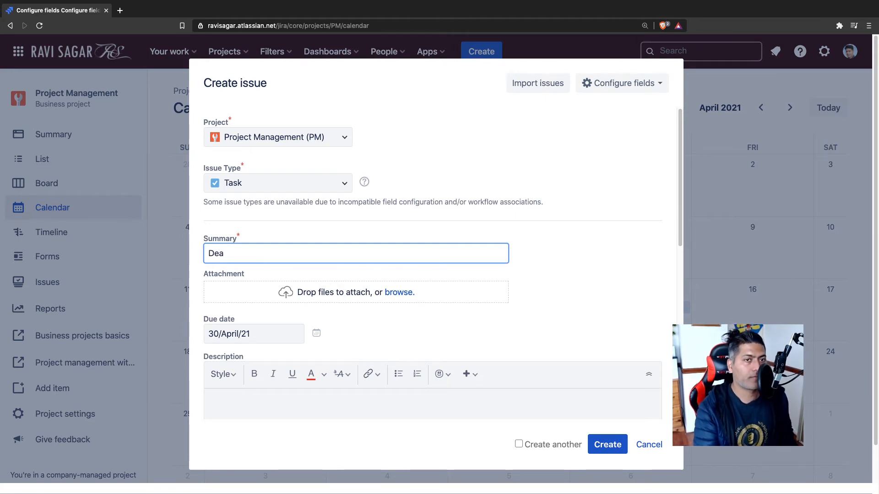
key(ctrl+a)
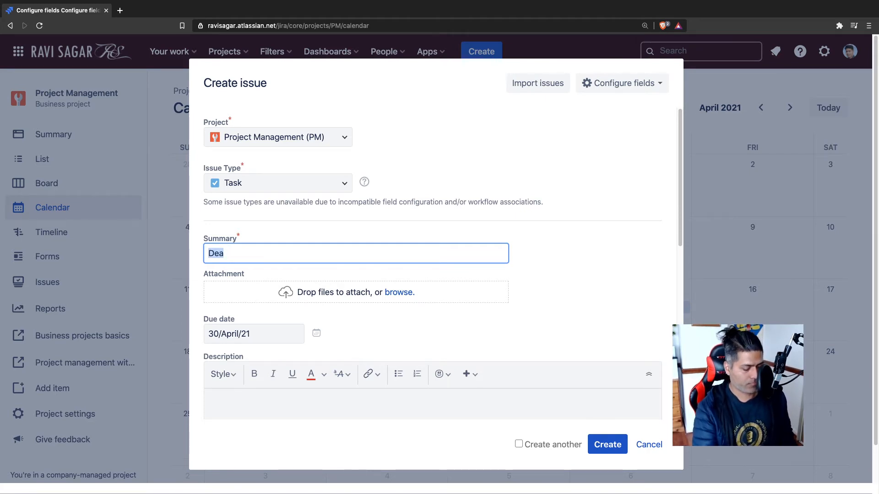
text(More)
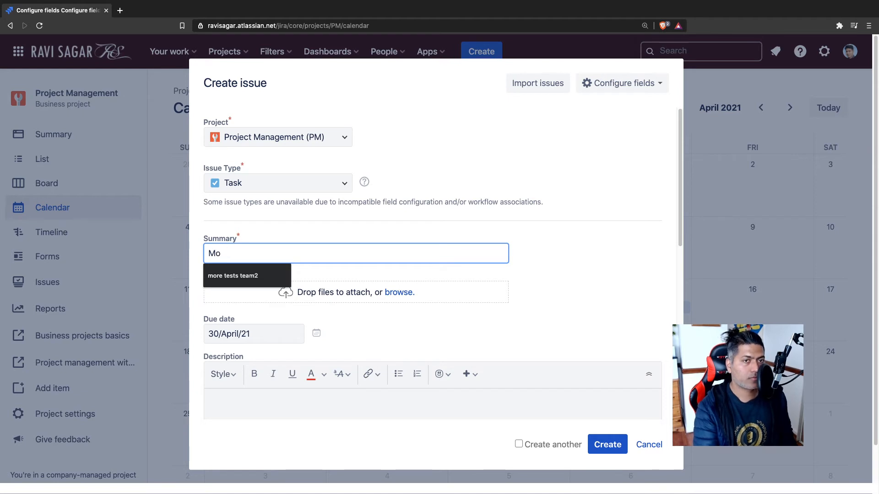
key(BackSpace)
key(BackSpace)
text(Deadline)
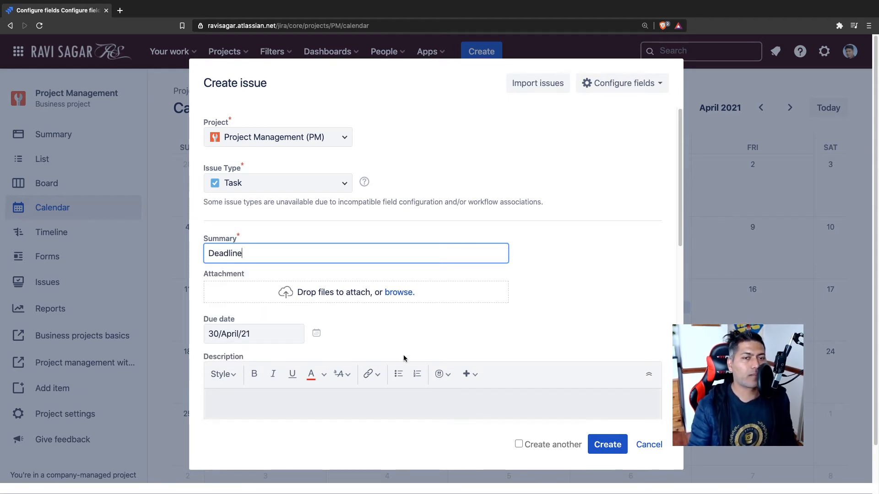
scroll(403, 355, down, 6)
click(602, 440)
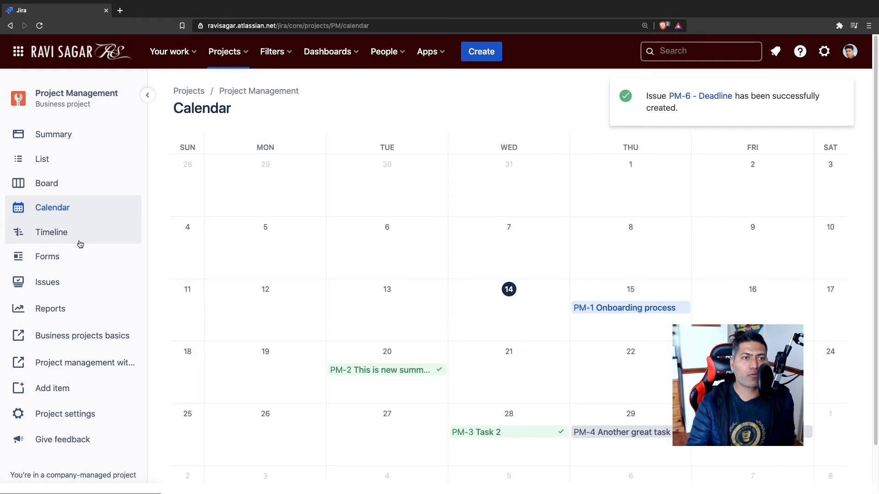
- View the project's timeline and create a new form in its Forms section
click(80, 244)
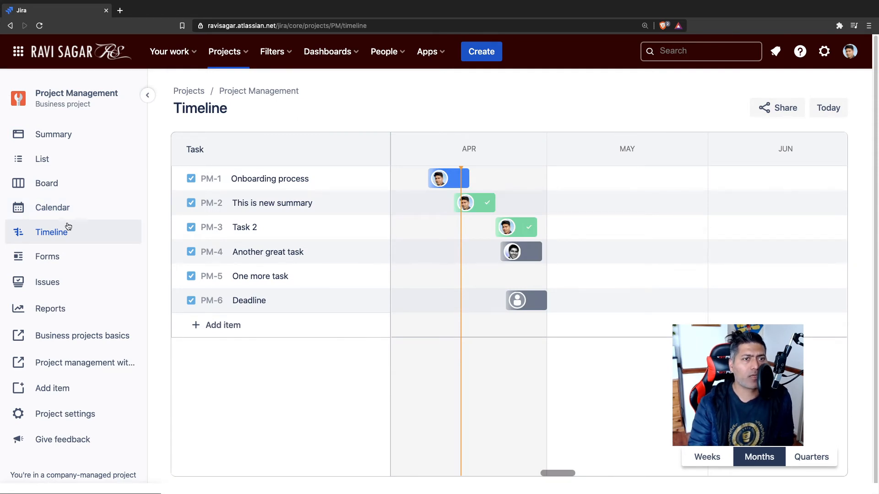
click(56, 257)
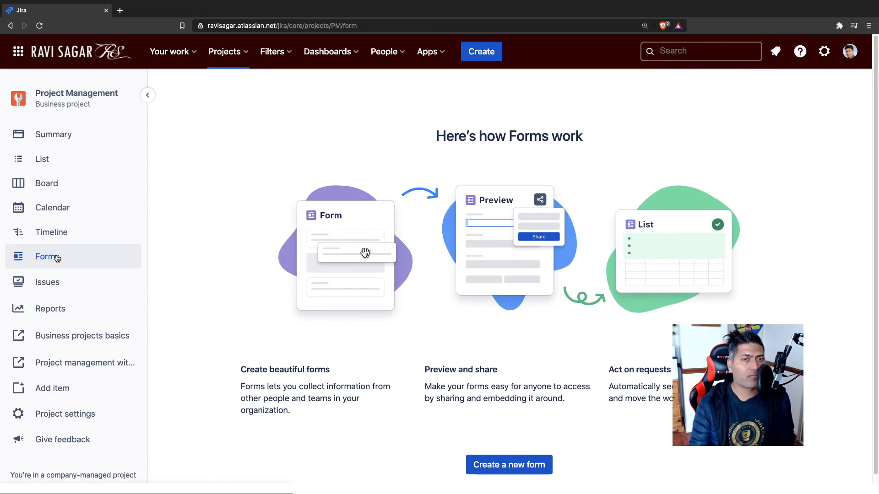
scroll(502, 411, down, 1)
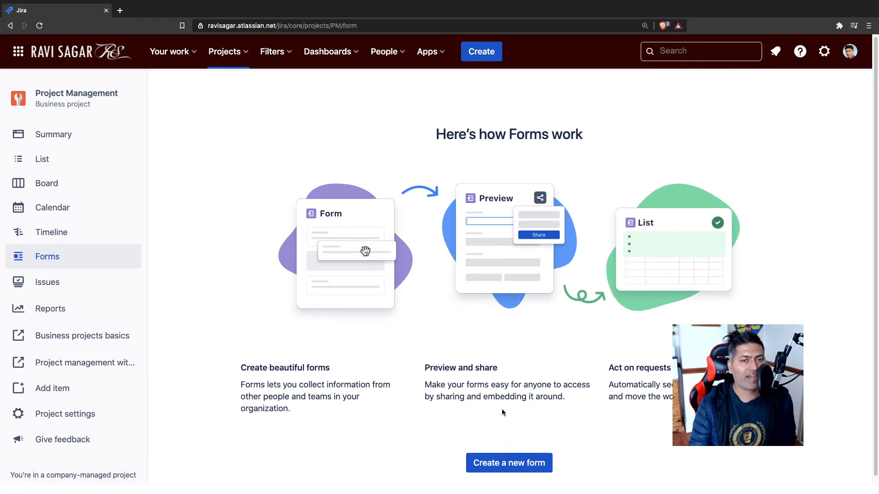
scroll(502, 409, down, 1)
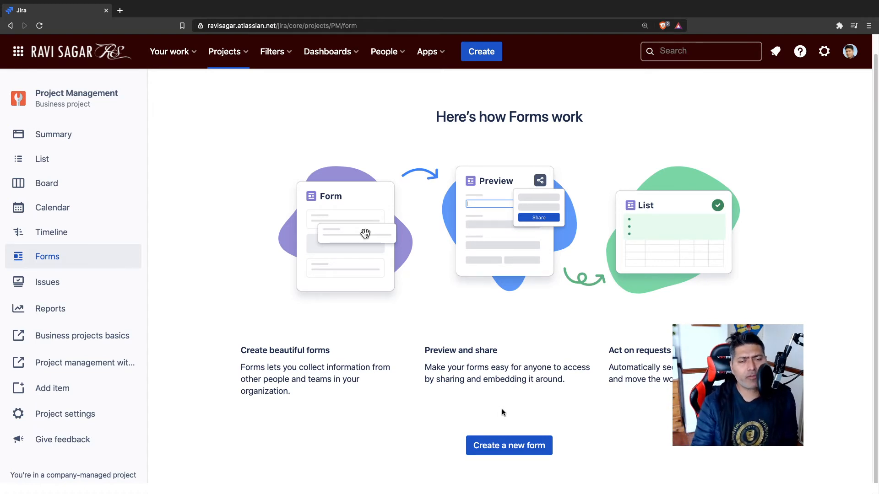
click(523, 445)
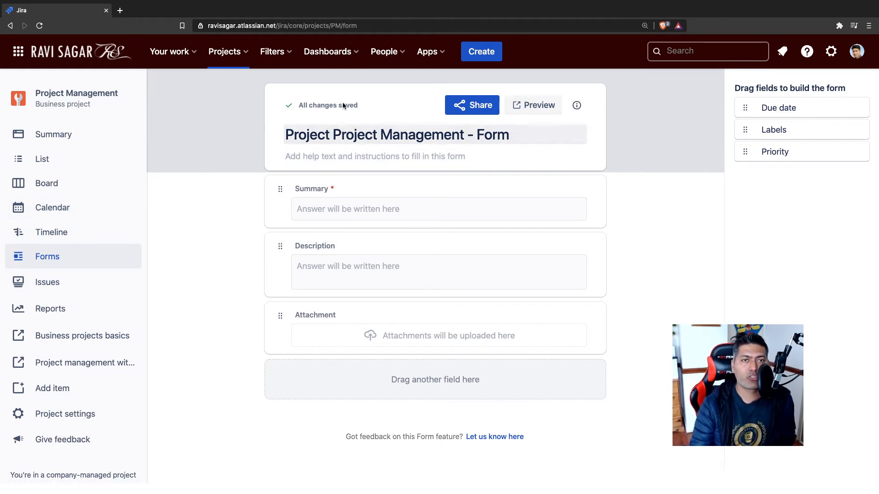
- Preview the form and submit a request with the summary "Another task for the Process Management Team"
click(536, 106)
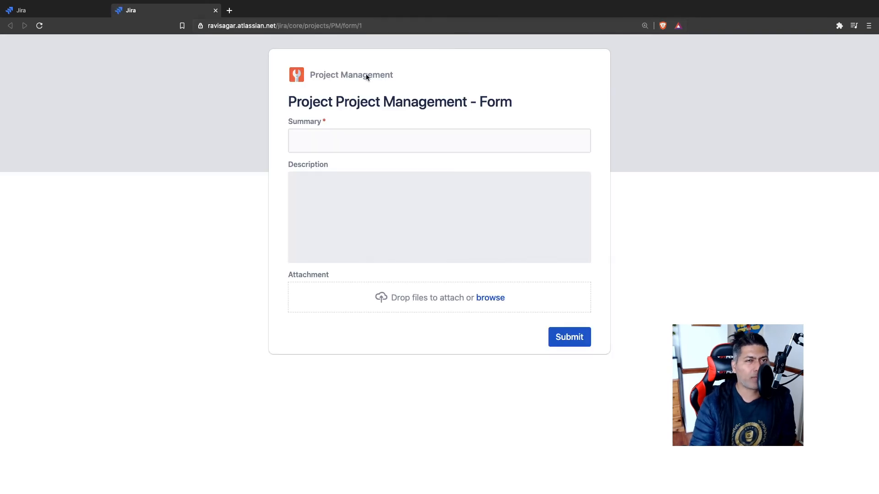
click(392, 140)
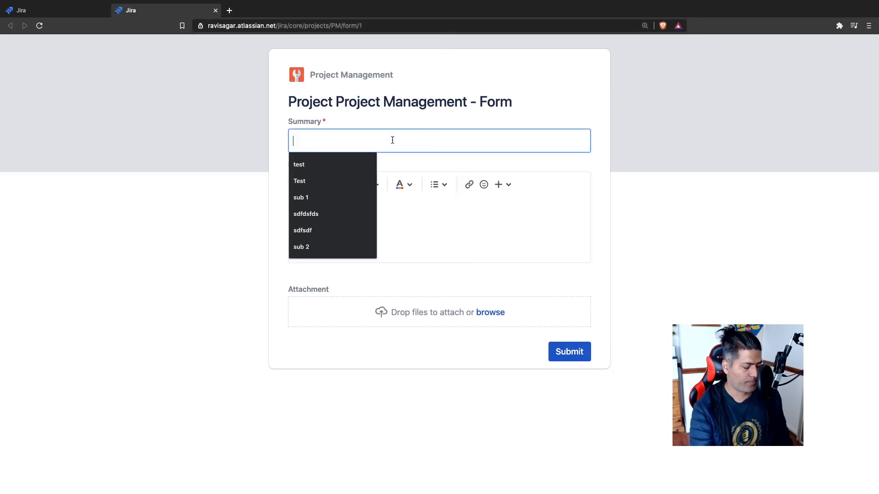
text(Another task )
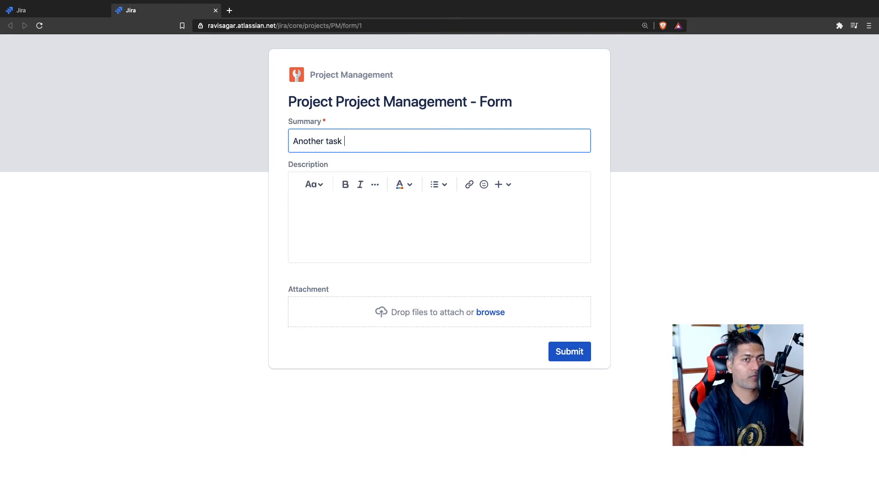
text(for the Proces)
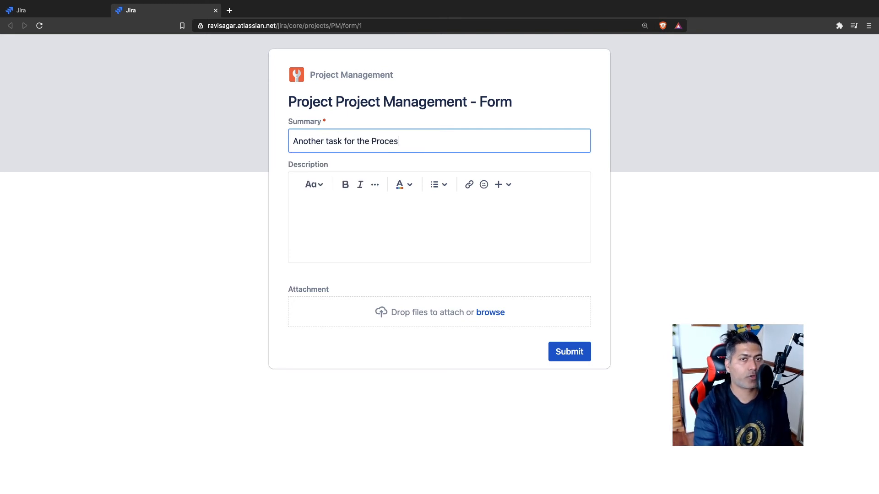
text(s Management Tea)
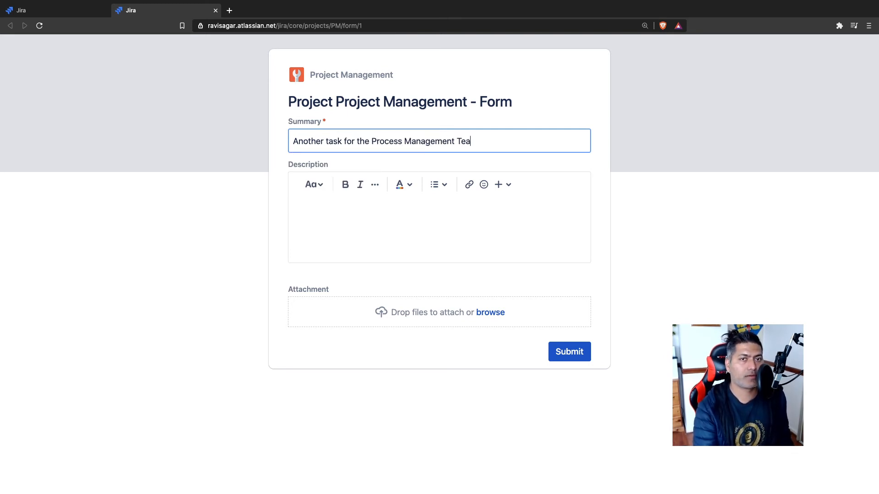
text(d)
key(BackSpace)
text(,)
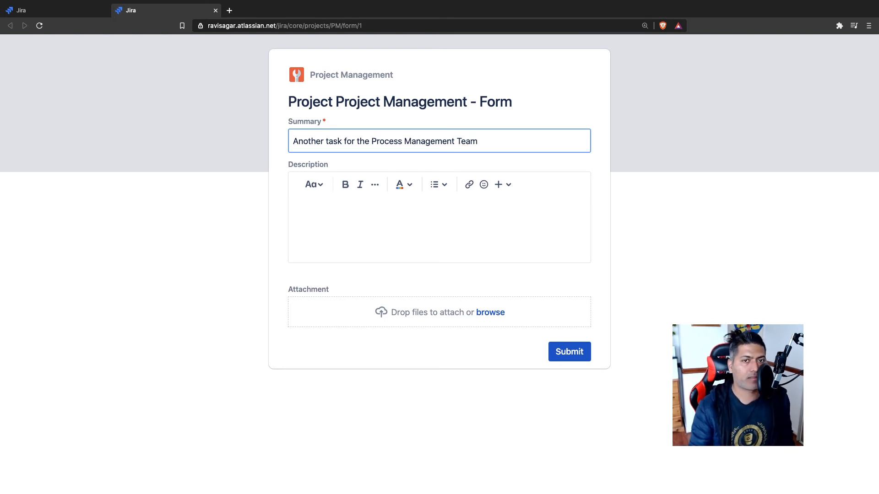
click(566, 353)
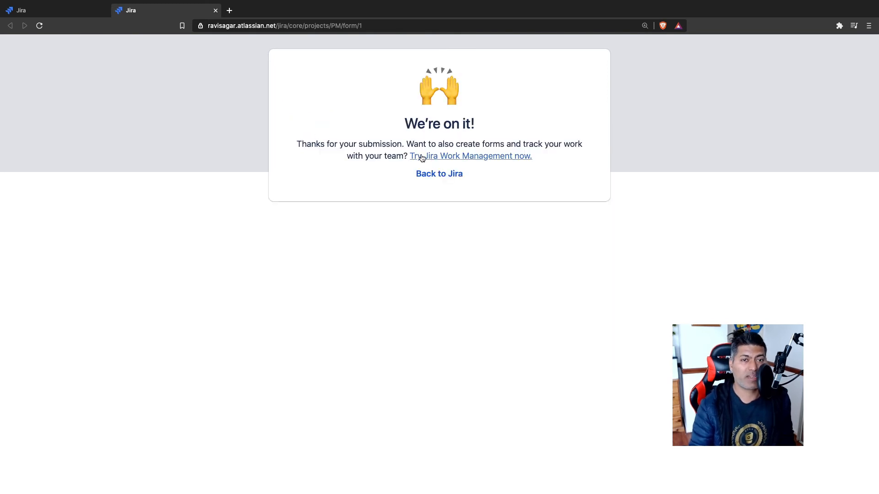
- Copy the share link of the project form and open it in a new browser tab
click(78, 15)
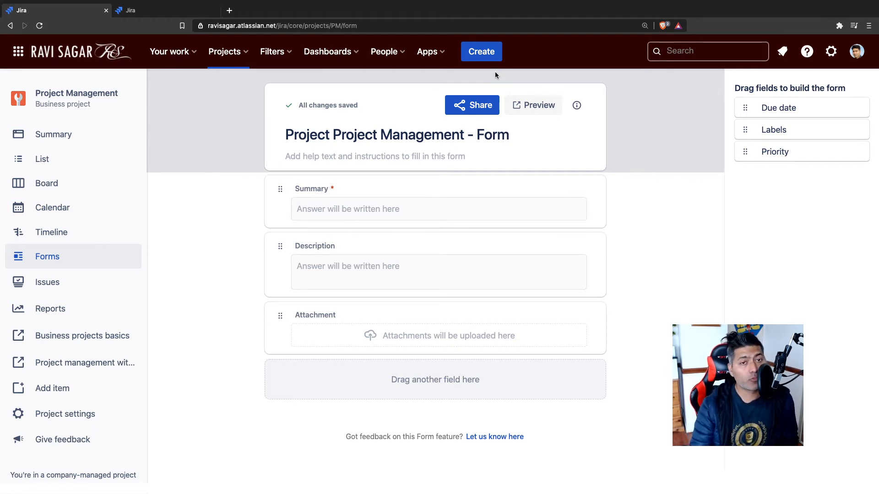
click(472, 105)
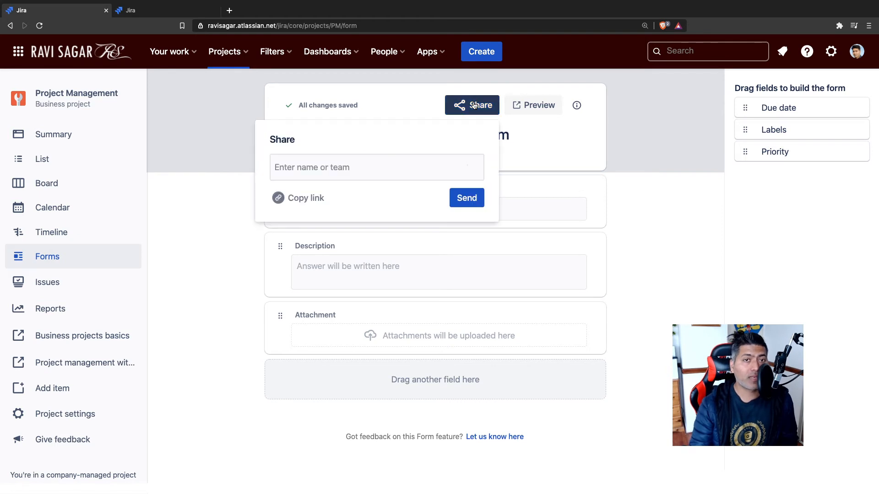
click(291, 251)
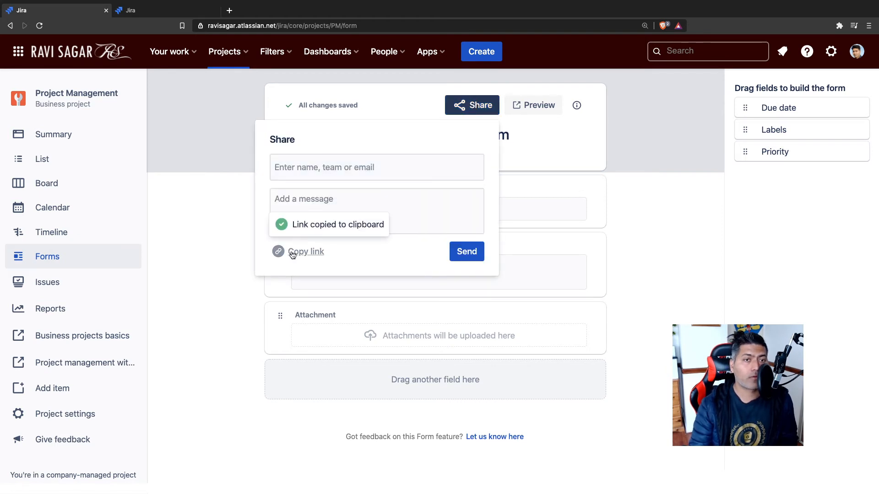
click(230, 11)
key(ctrl+v)
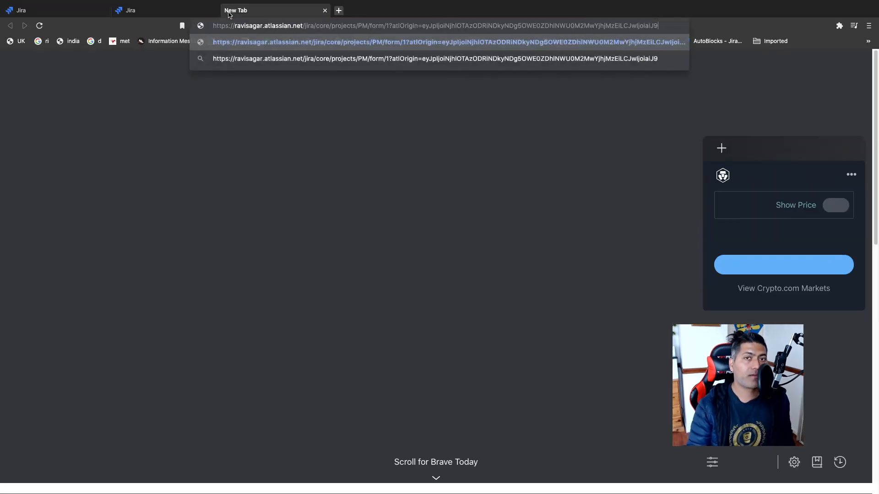
key(Return)
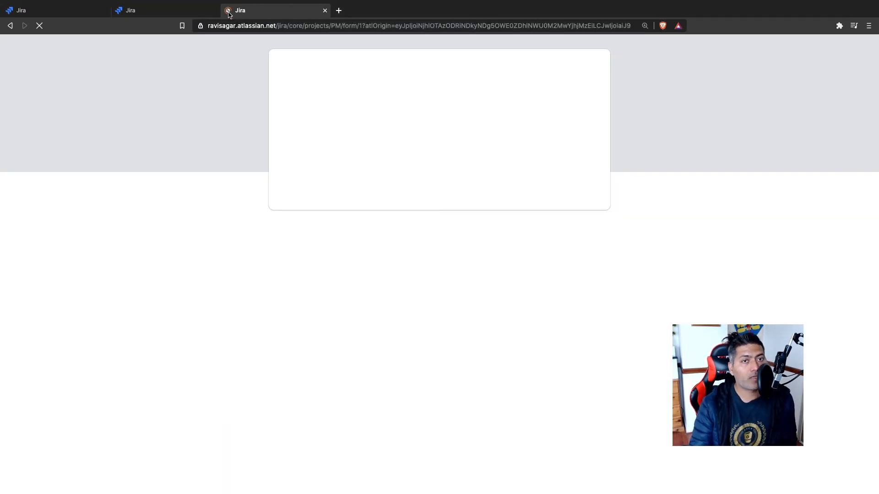
click(170, 16)
click(237, 10)
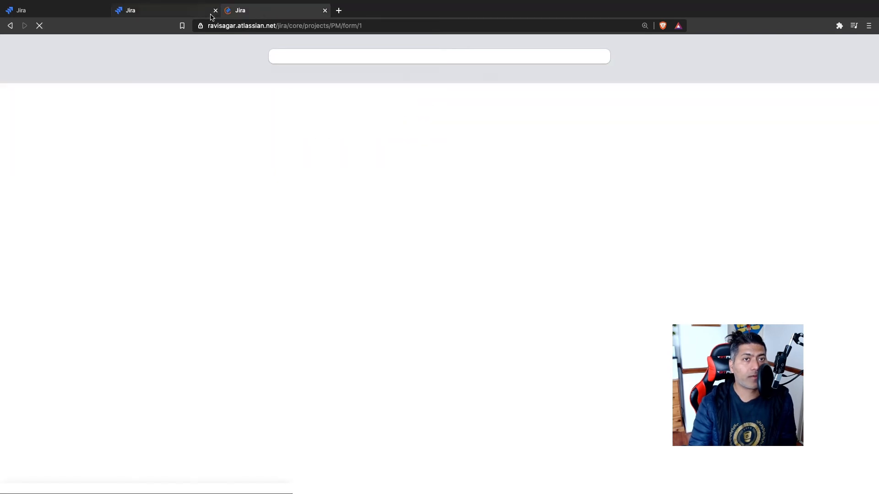
- Close the browser tab of the submitted form and return to the Project Management form editor
click(183, 13)
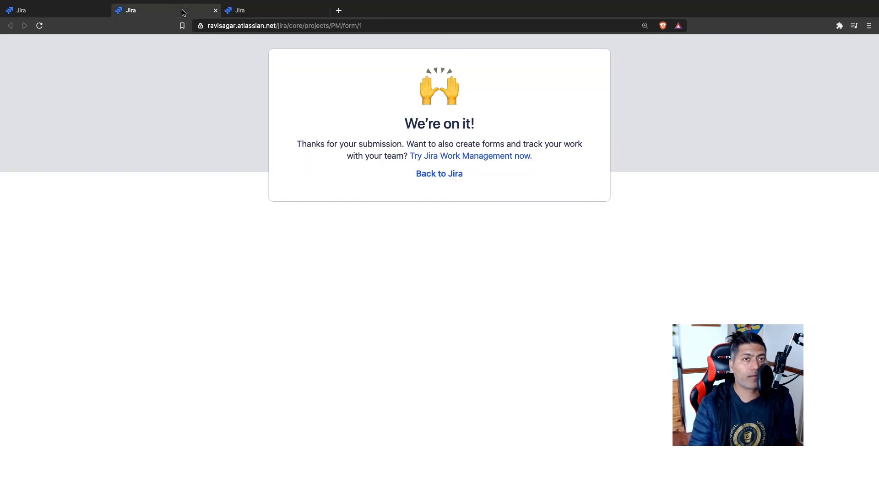
click(215, 10)
click(60, 10)
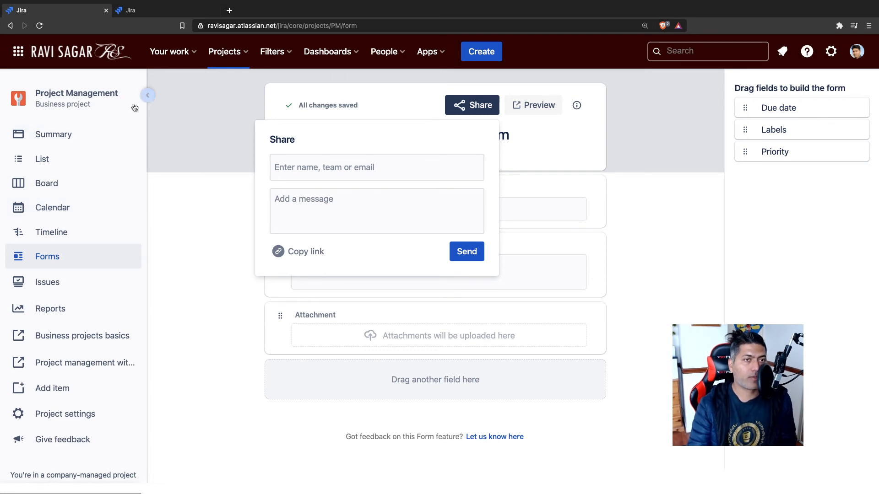
- Open the Project Management project settings and examine the available sections, from Details down to Slack integration
click(67, 416)
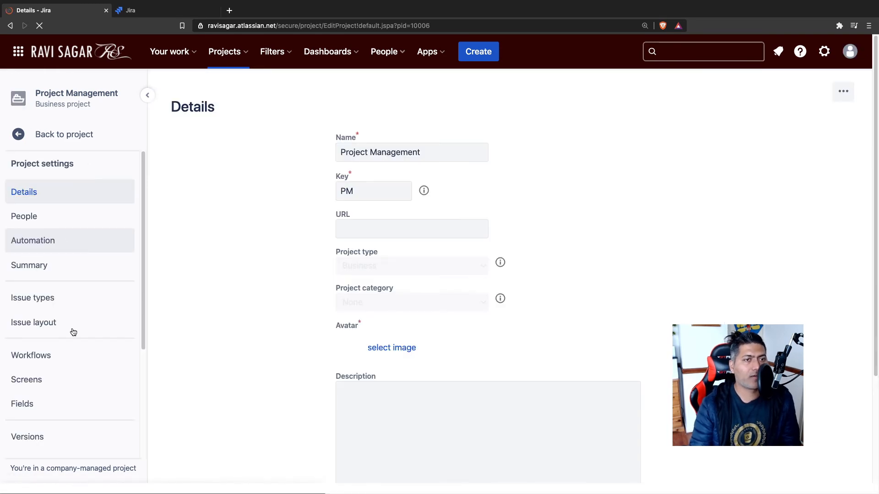
scroll(73, 330, down, 8)
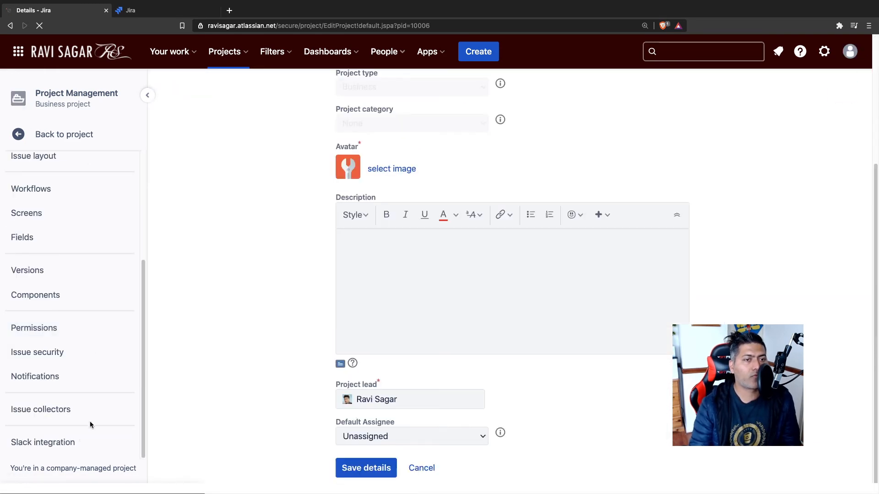
scroll(80, 432, up, 4)
scroll(83, 427, down, 4)
scroll(100, 367, up, 4)
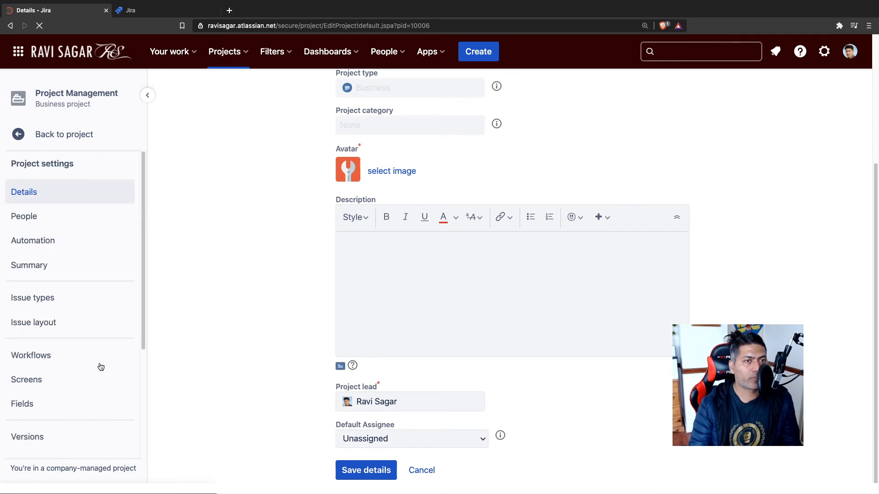
scroll(78, 334, down, 4)
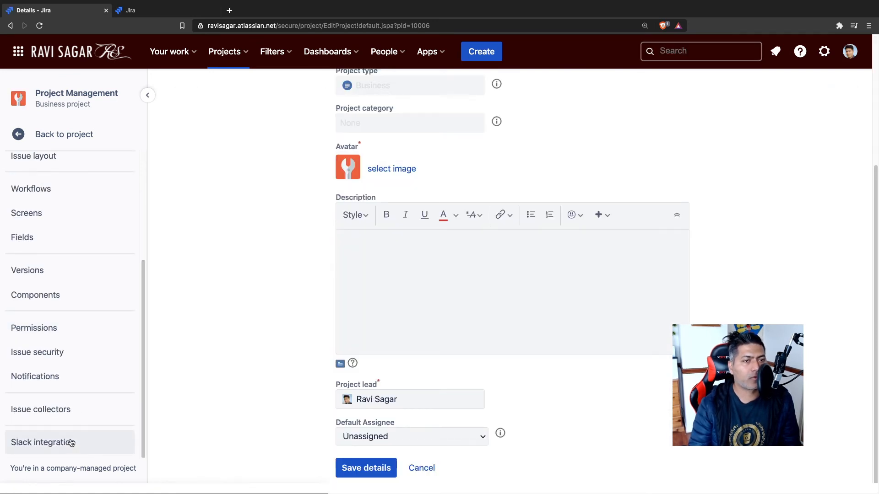
scroll(69, 435, up, 4)
scroll(63, 338, down, 4)
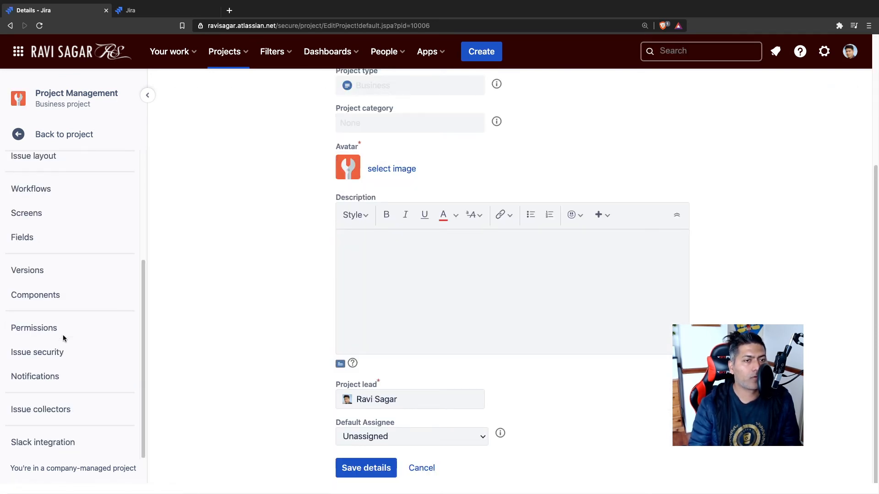
scroll(72, 191, up, 4)
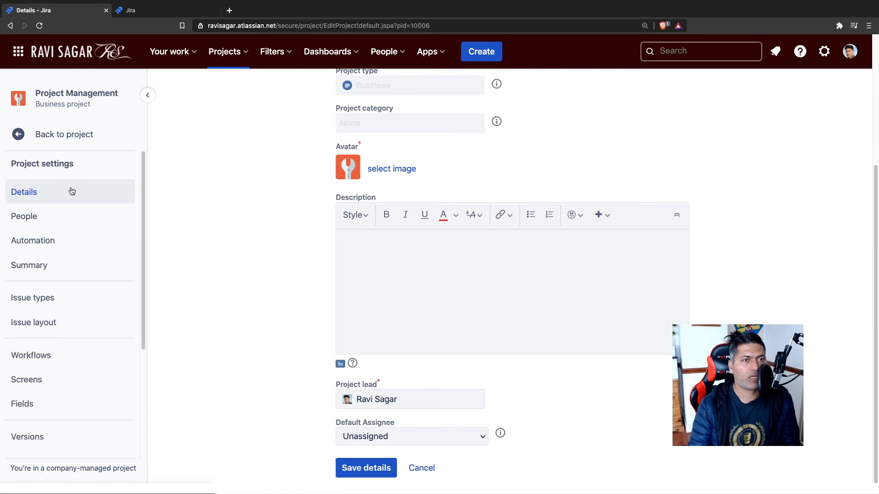
- Try to set the start date of PM-2 "This is new summary" to 2021/04/07 by extending its bar on the project timeline
click(19, 136)
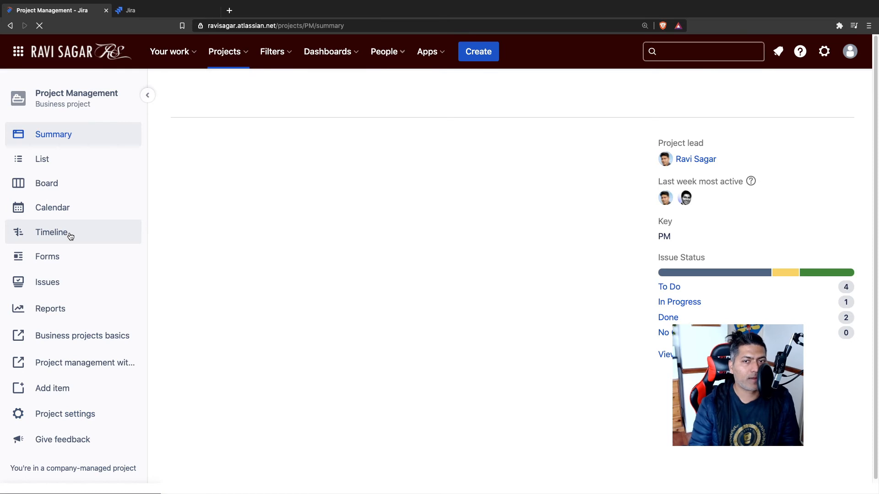
click(70, 235)
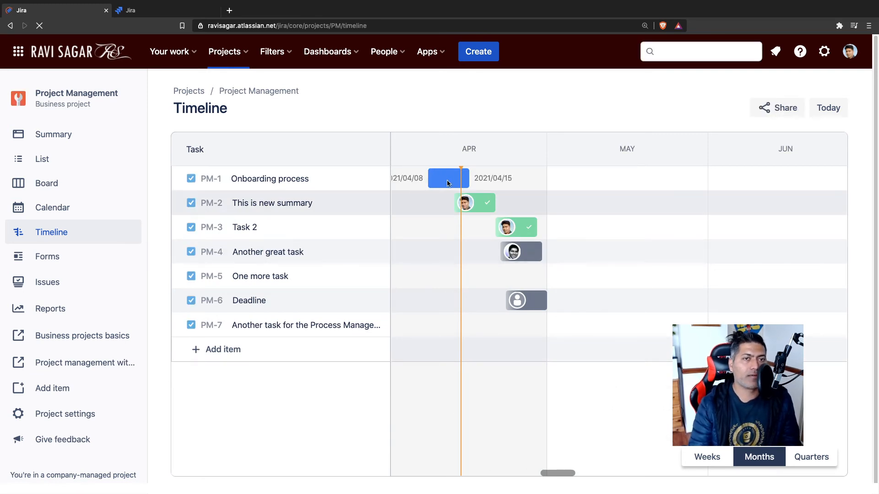
mouse_move(476, 207)
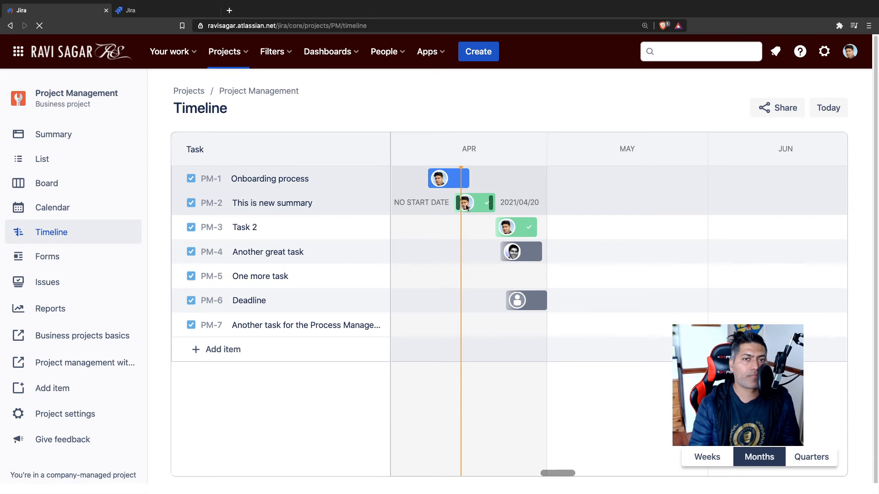
drag(455, 203, 425, 202)
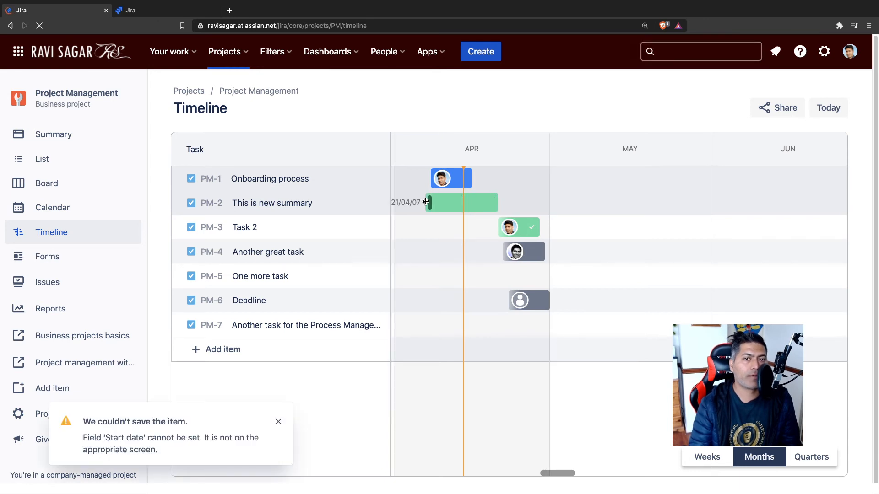
mouse_move(431, 176)
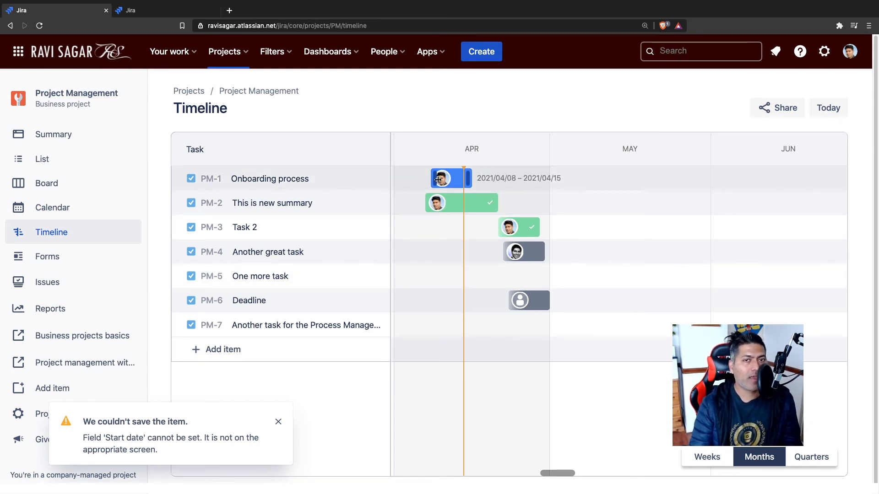
mouse_move(544, 303)
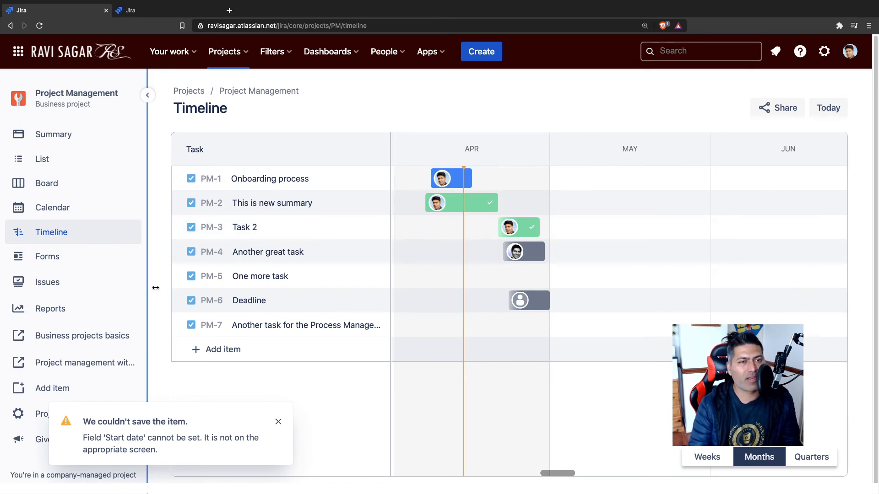
click(212, 355)
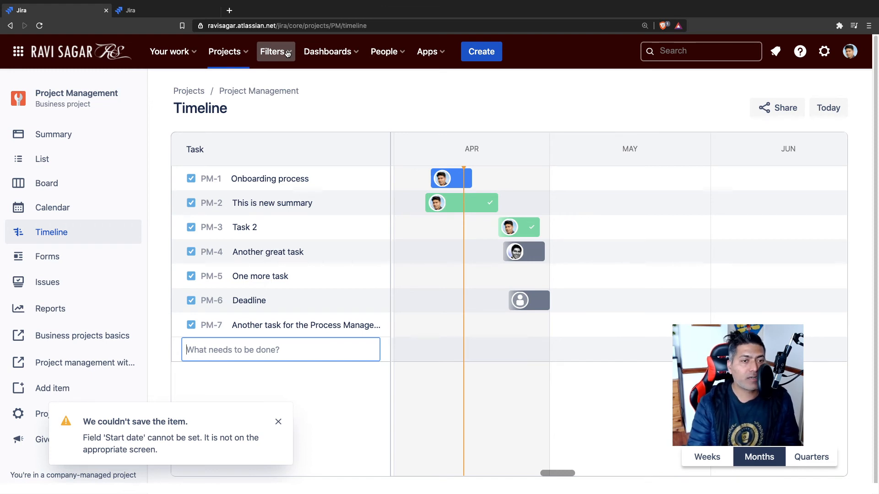
- Switch to the Team Managed Project and examine the Features available in its project settings
click(247, 54)
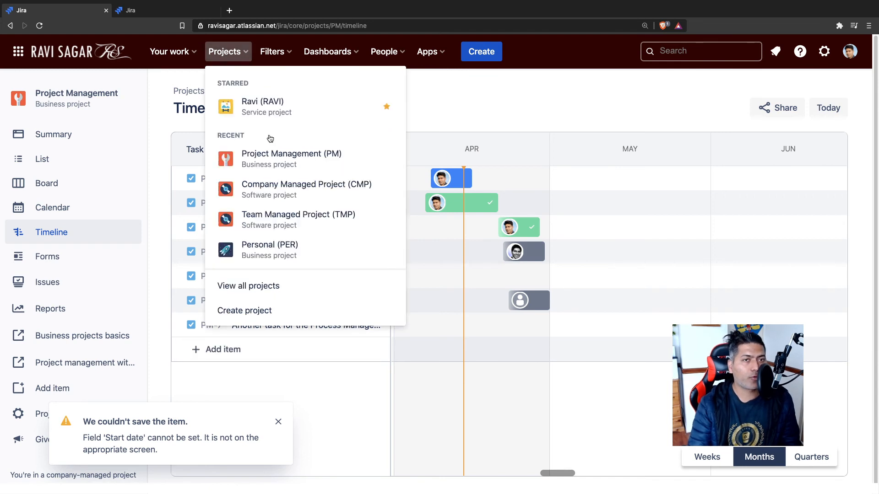
click(298, 223)
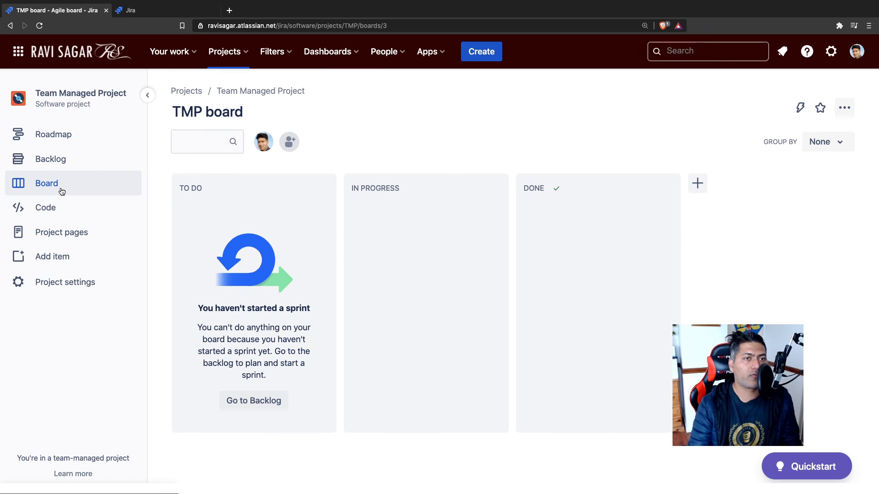
click(67, 284)
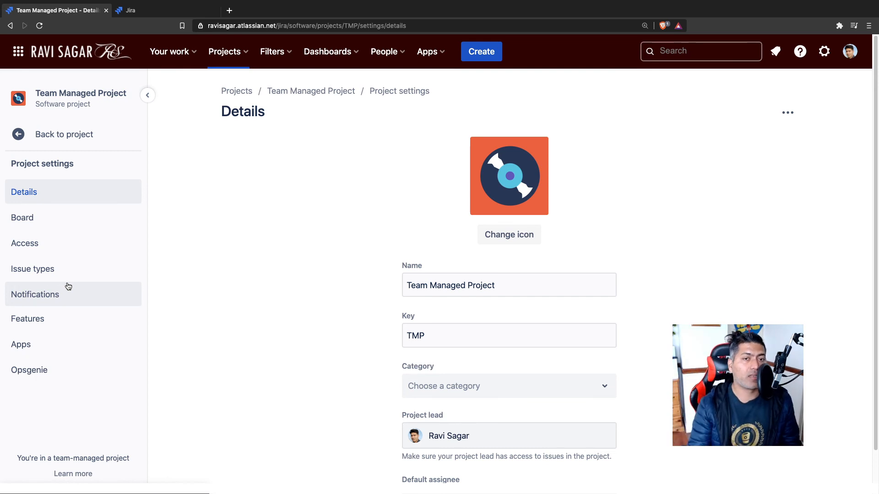
click(46, 321)
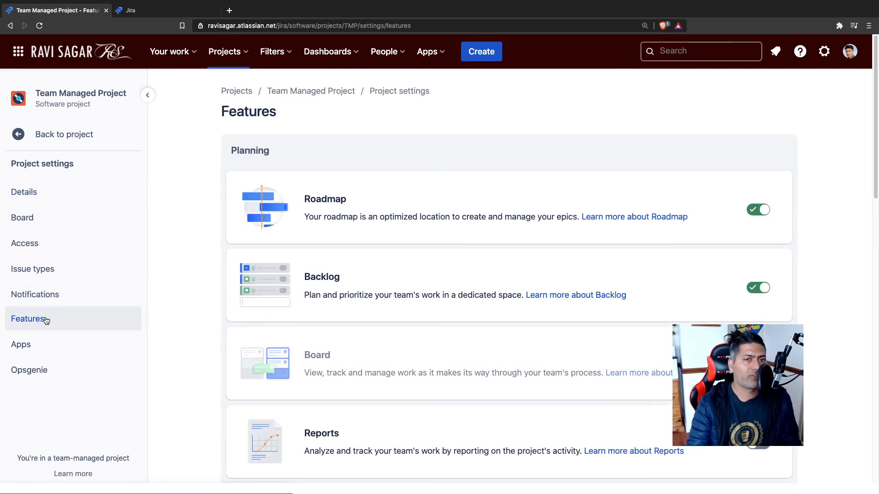
scroll(325, 291, down, 3)
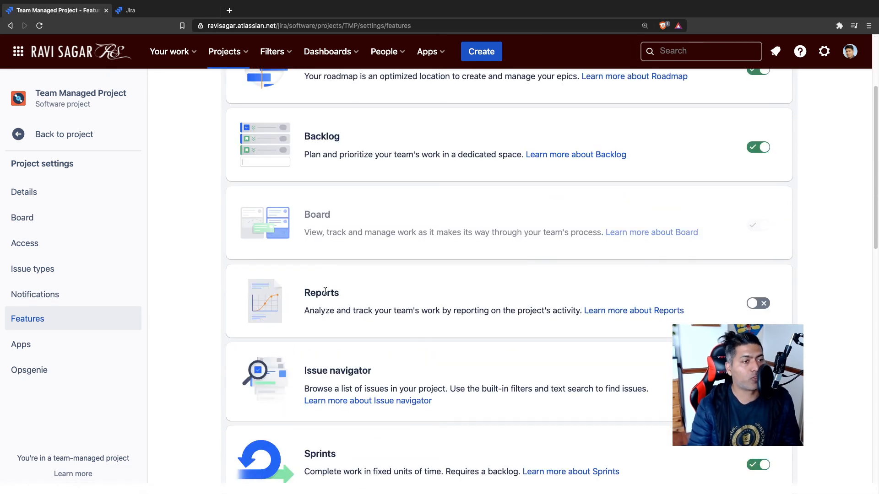
- Switch to the Personal project, view its list, and create a new form in its Forms section
click(243, 55)
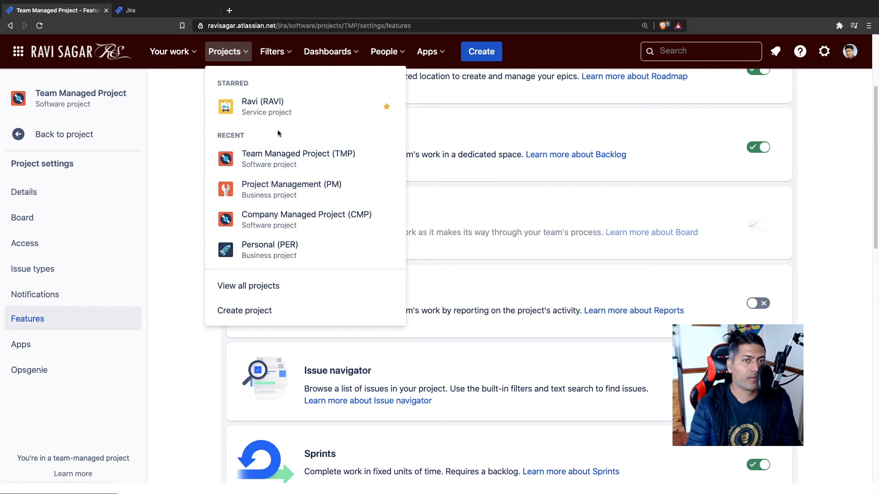
click(271, 244)
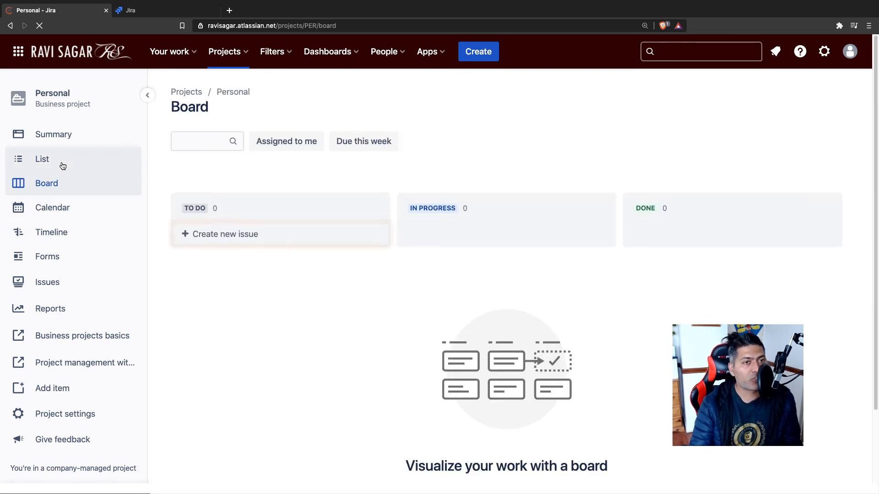
click(63, 165)
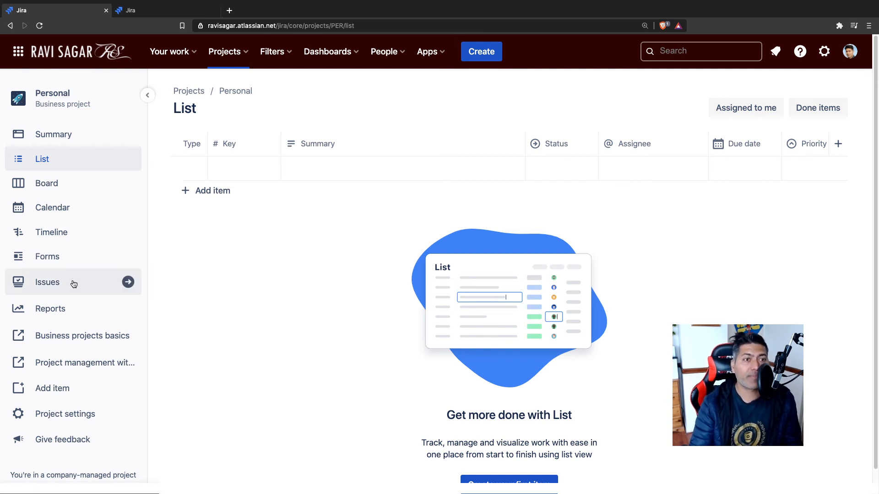
click(78, 256)
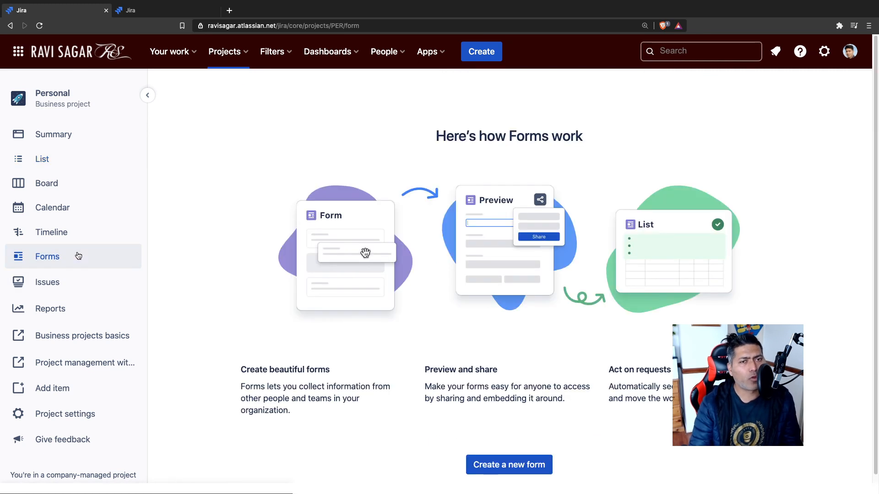
scroll(406, 322, down, 1)
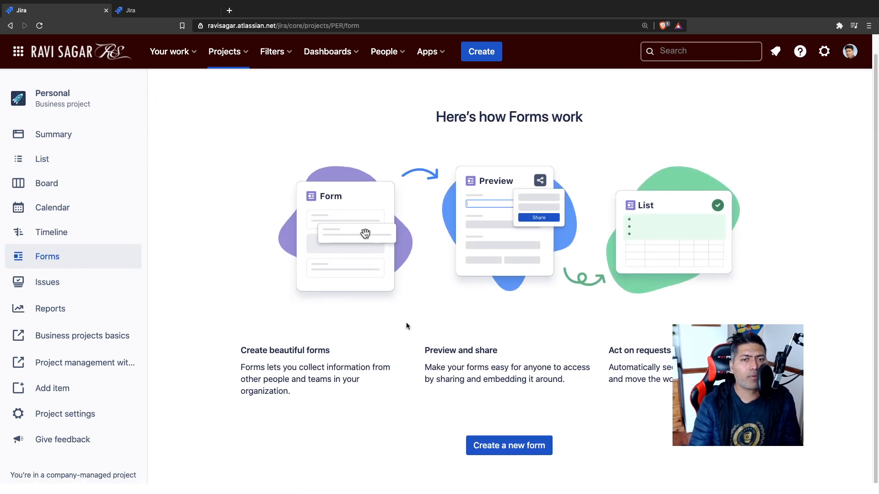
click(507, 451)
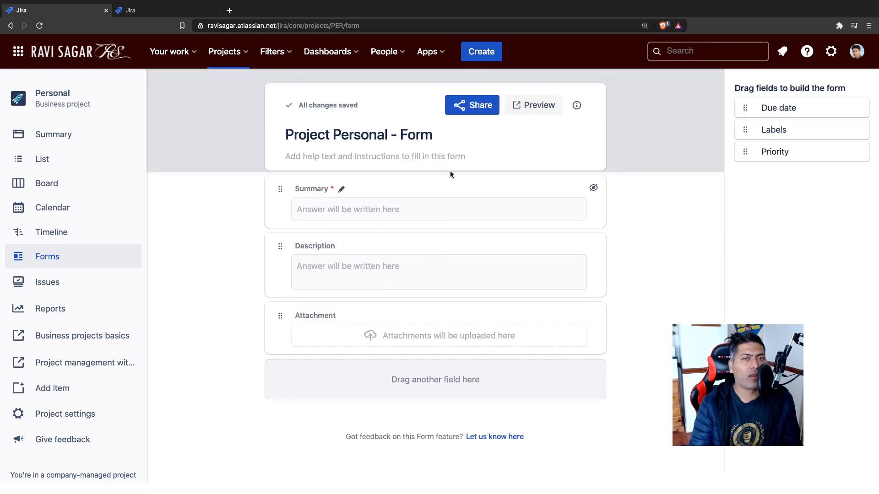
- View the overview of how Forms work and the Forms feedback dialog, closing both without sending feedback
click(576, 105)
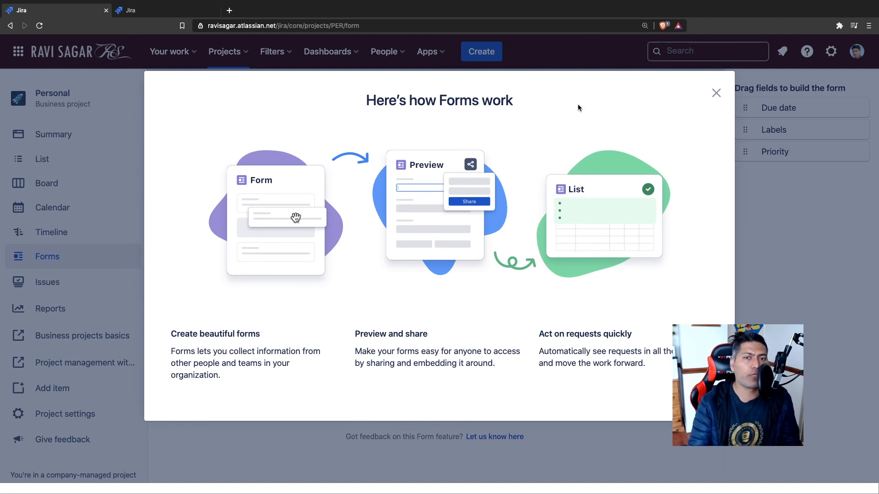
click(777, 263)
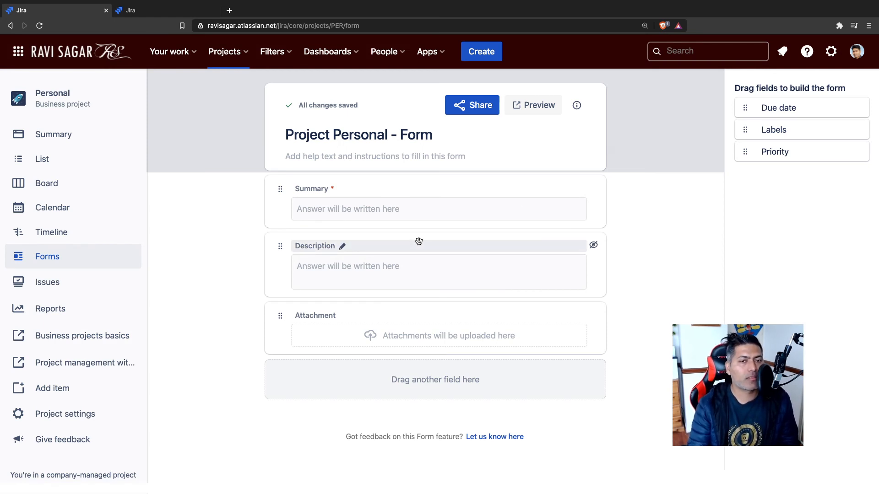
click(499, 440)
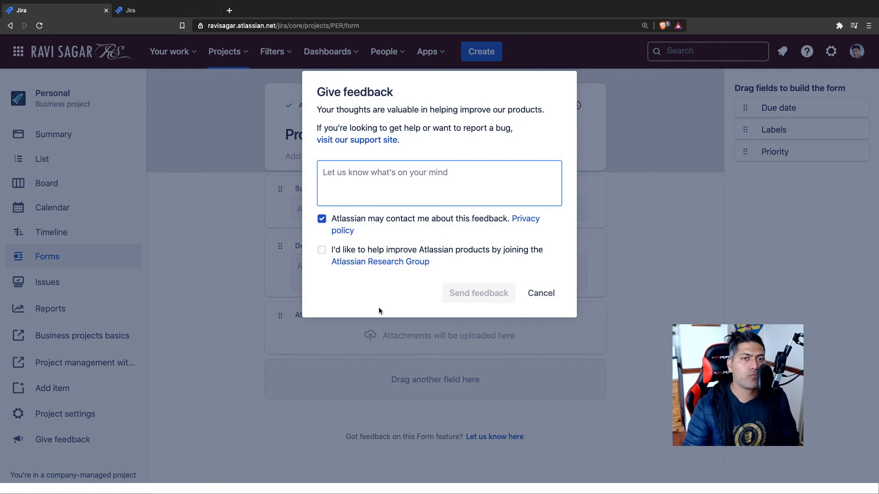
click(532, 295)
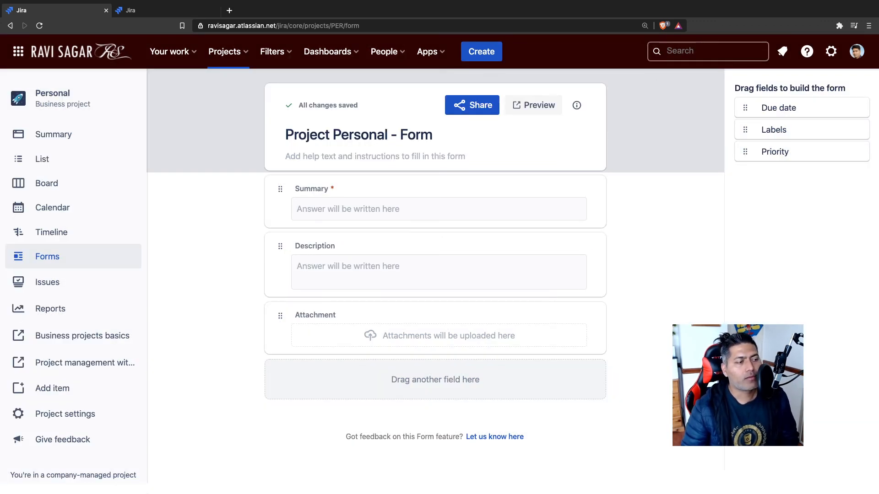